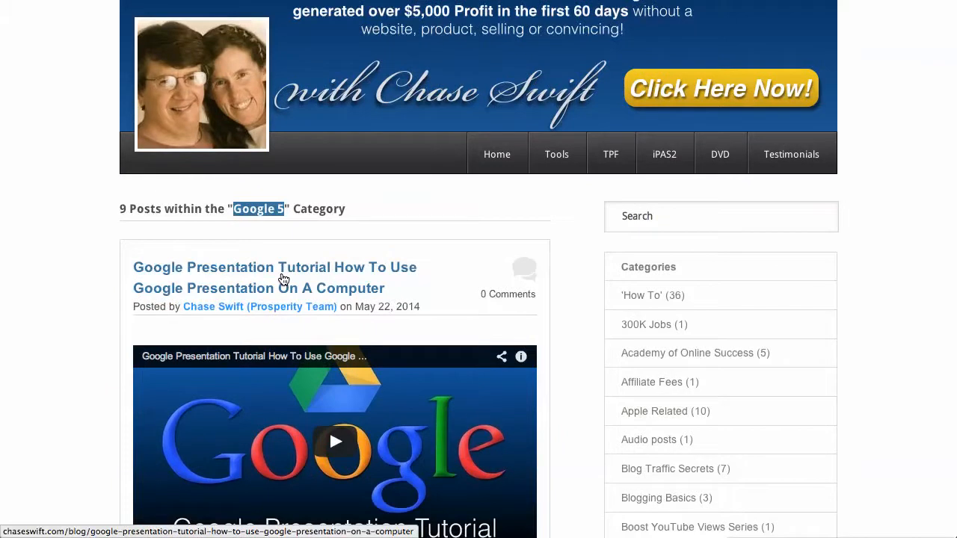
# Look through the Google Presentation, Voice and Drive Forms tutorial posts in the blog's Google 5 category
pyautogui.scroll(-7, 322, 286)
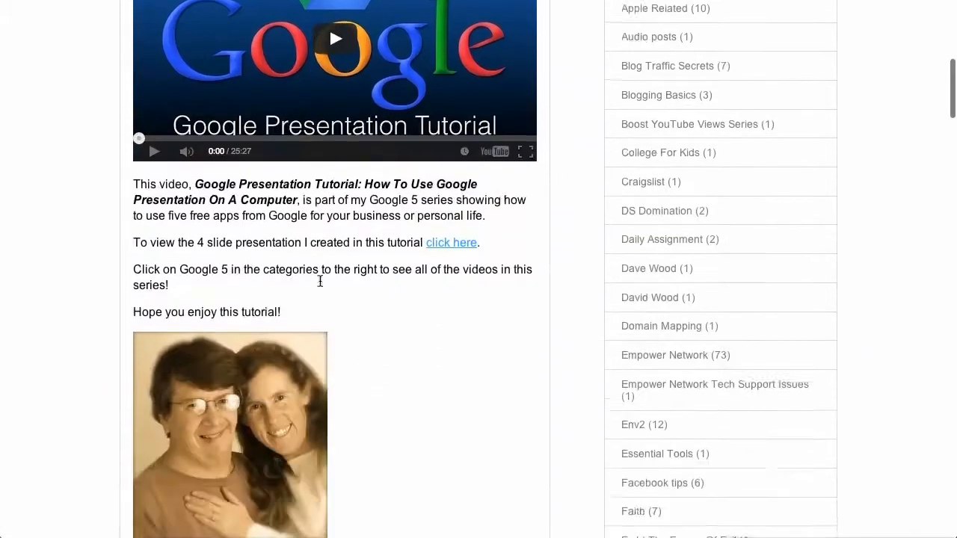
pyautogui.scroll(-8, 320, 286)
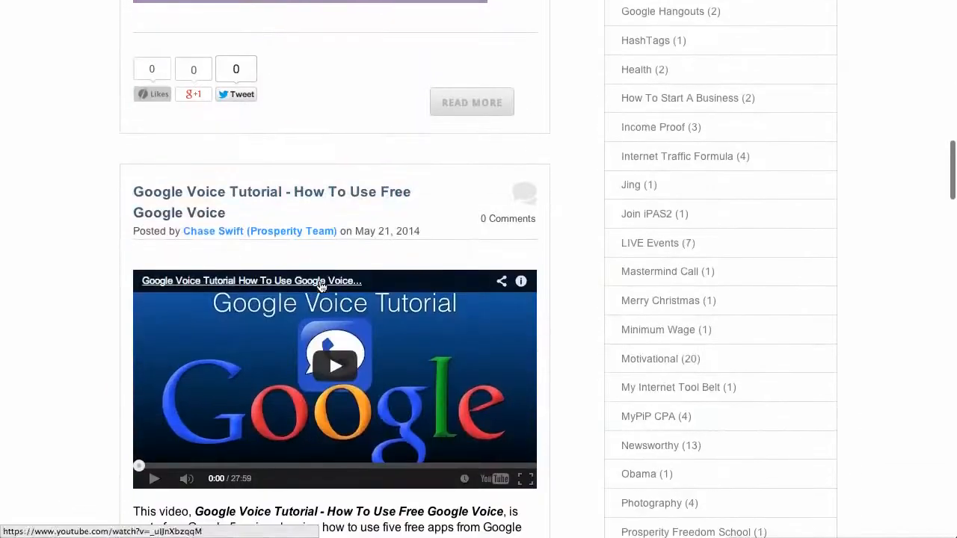
pyautogui.scroll(-2, 306, 246)
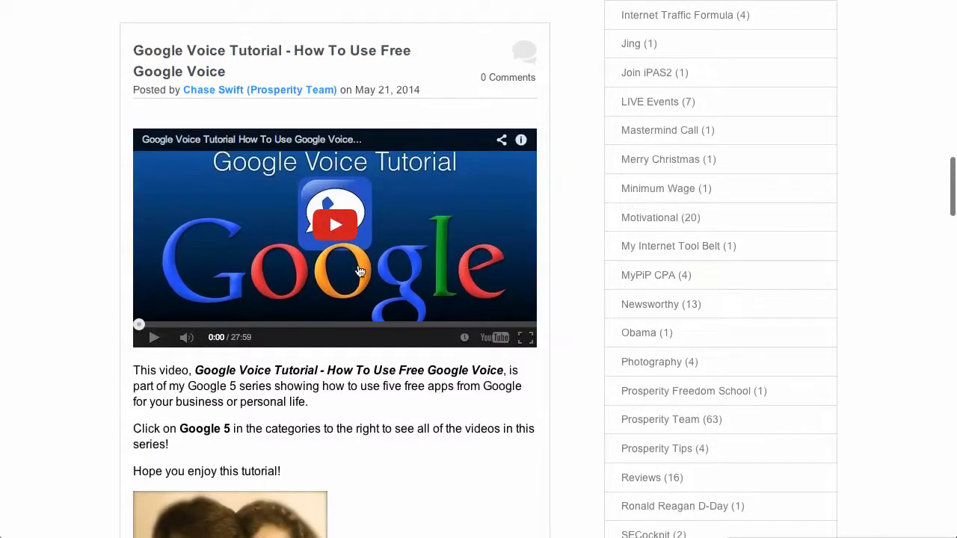
pyautogui.scroll(-2, 359, 265)
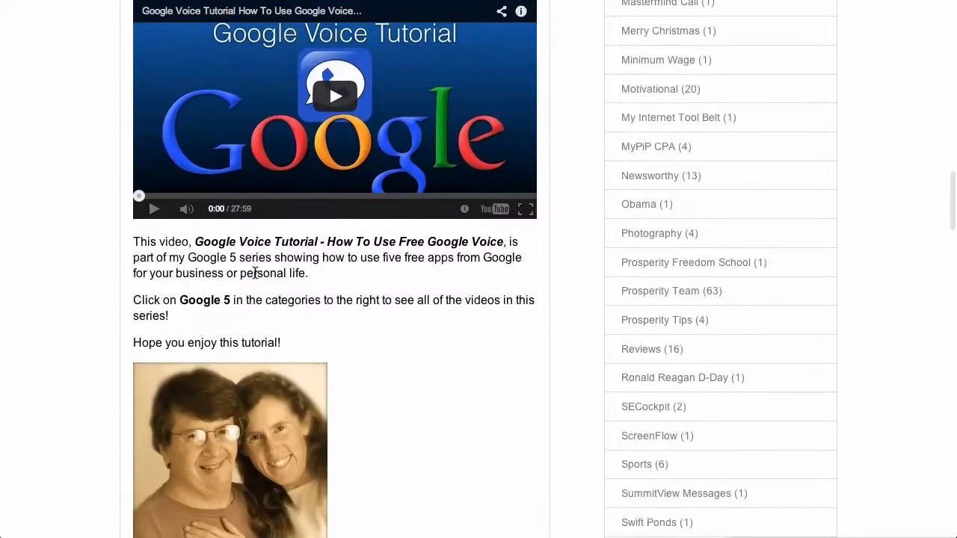
pyautogui.scroll(-10, 360, 274)
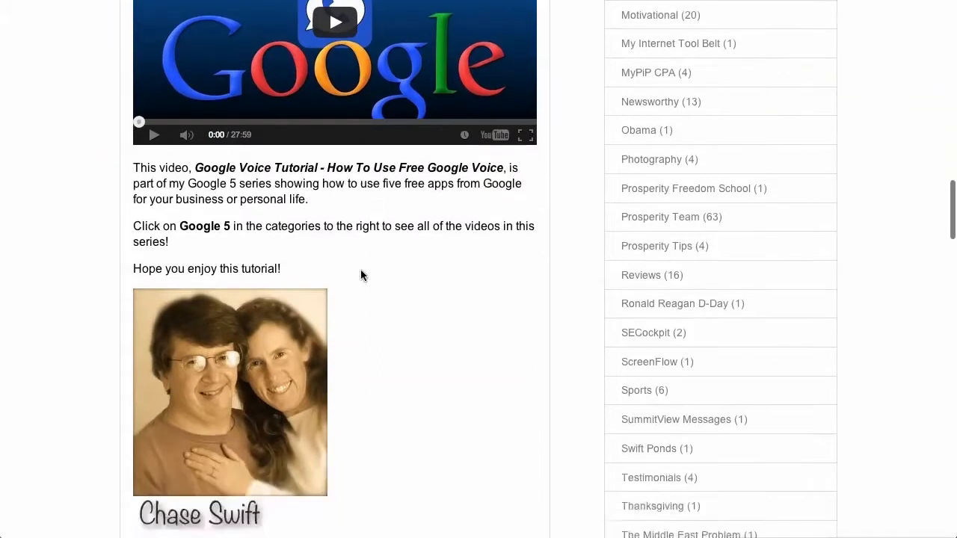
pyautogui.scroll(-2, 360, 275)
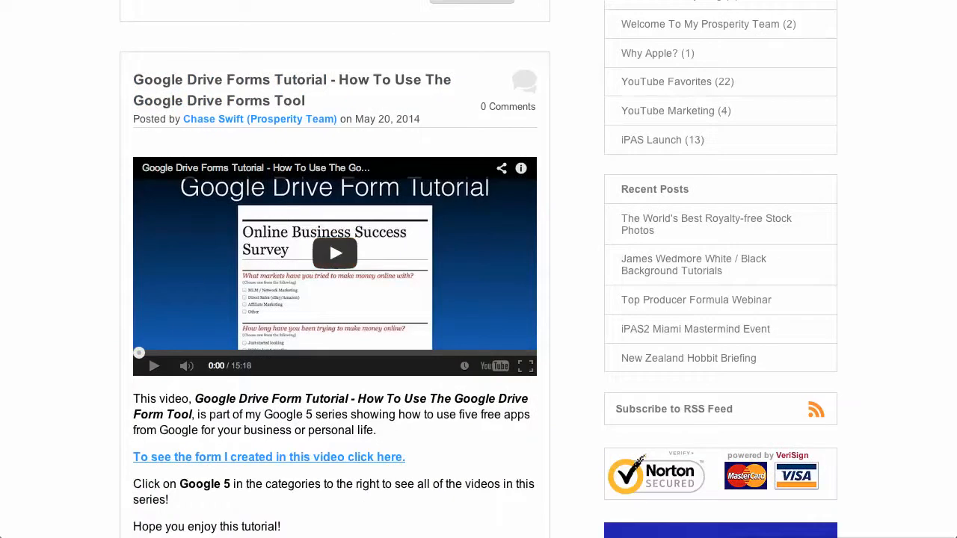
# Open Google Drive in a new browser tab and create a blank text document
pyautogui.press('super+t')
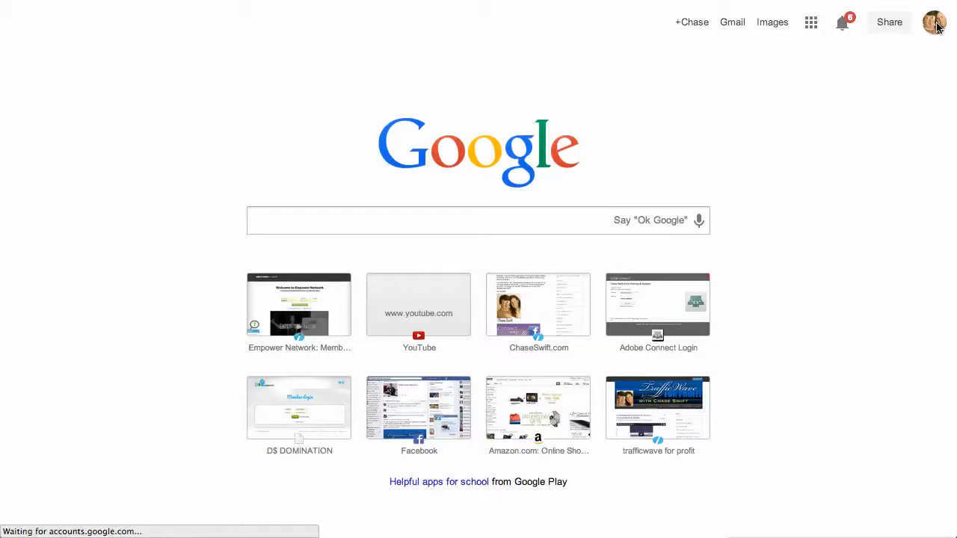
pyautogui.click(813, 25)
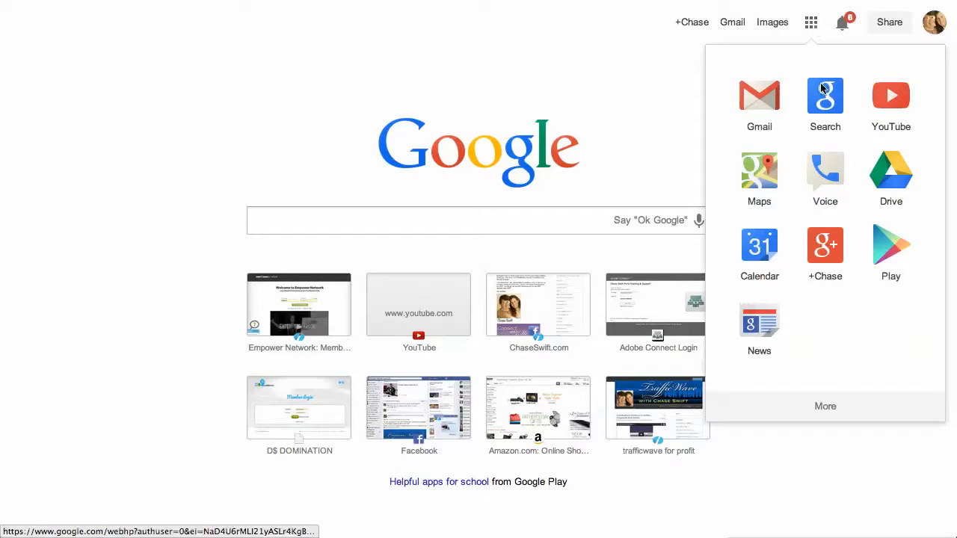
pyautogui.moveTo(822, 101)
pyautogui.mouseDown()
pyautogui.moveTo(753, 101)
pyautogui.moveTo(890, 98)
pyautogui.moveTo(830, 108)
pyautogui.mouseUp()
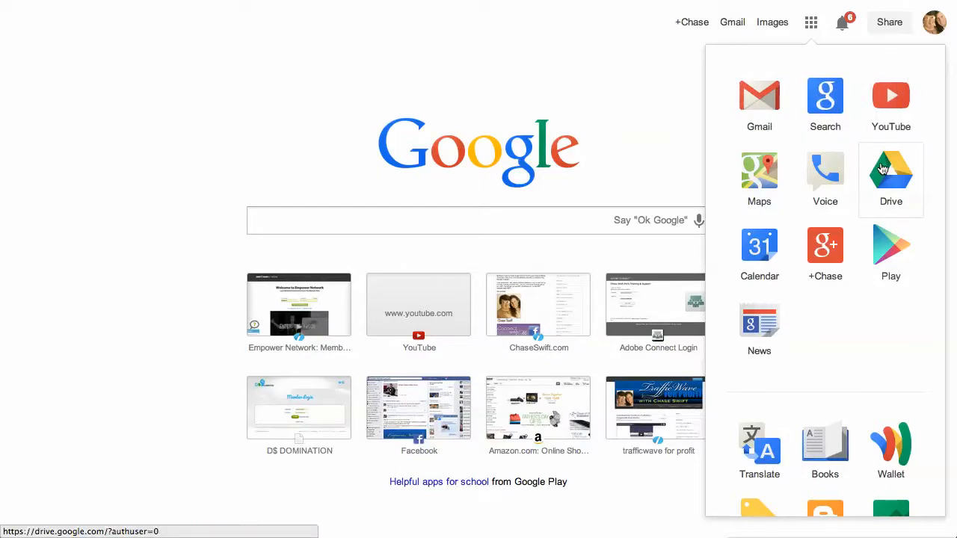
pyautogui.moveTo(882, 172)
pyautogui.mouseDown()
pyautogui.moveTo(740, 165)
pyautogui.moveTo(885, 159)
pyautogui.moveTo(886, 172)
pyautogui.moveTo(823, 170)
pyautogui.moveTo(886, 170)
pyautogui.mouseUp()
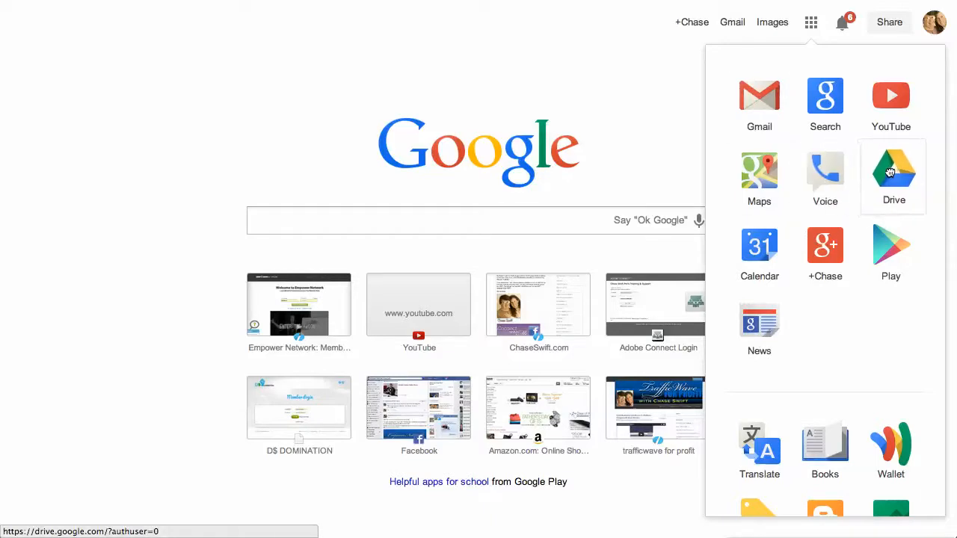
pyautogui.click(886, 170)
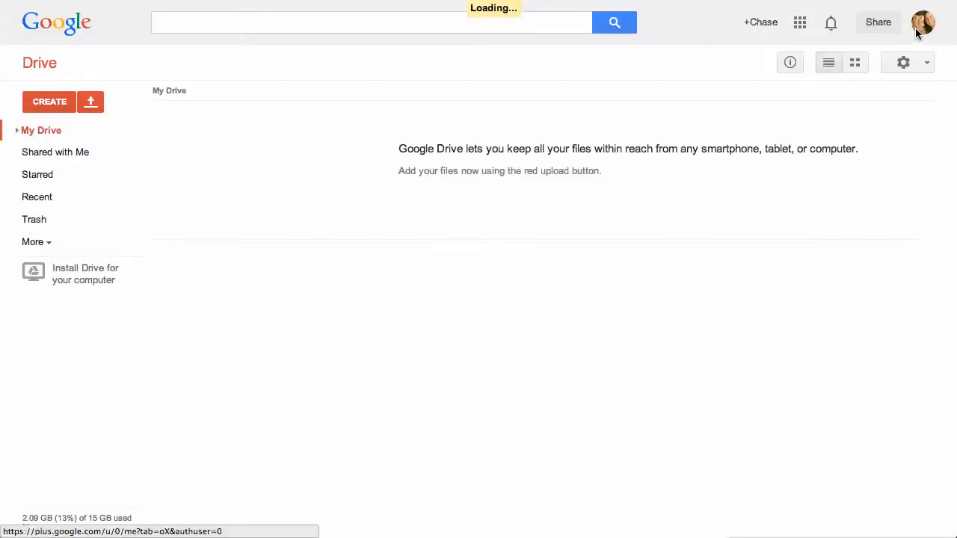
pyautogui.click(53, 103)
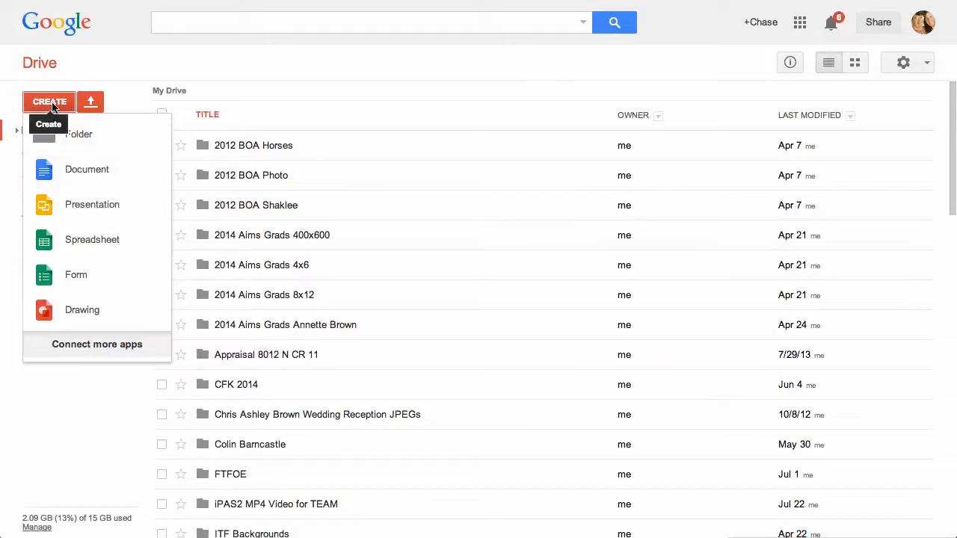
pyautogui.click(82, 178)
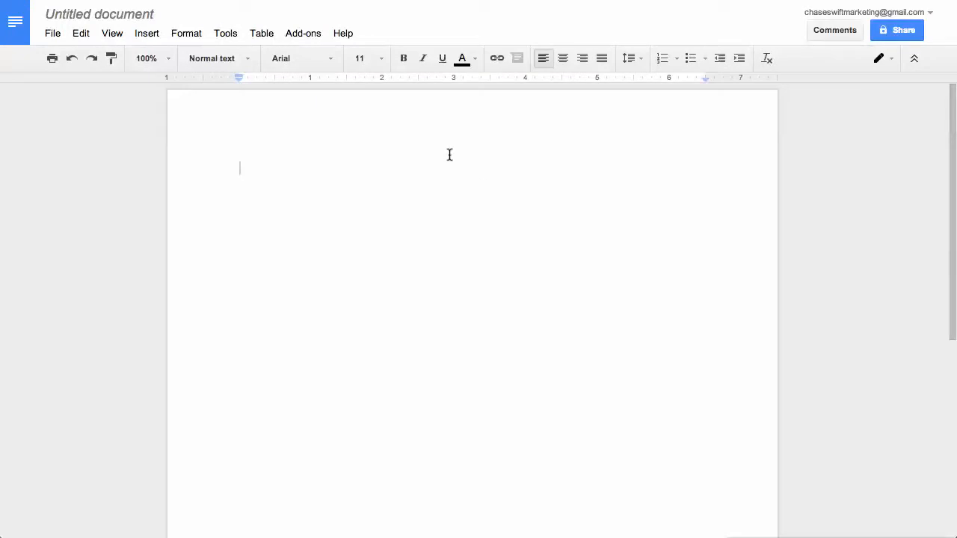
pyautogui.click(104, 36)
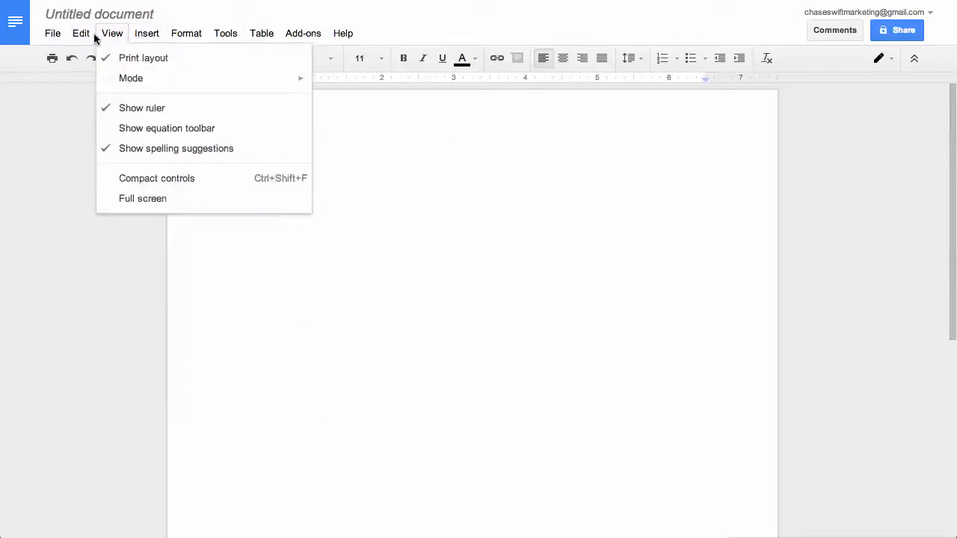
pyautogui.moveTo(189, 37)
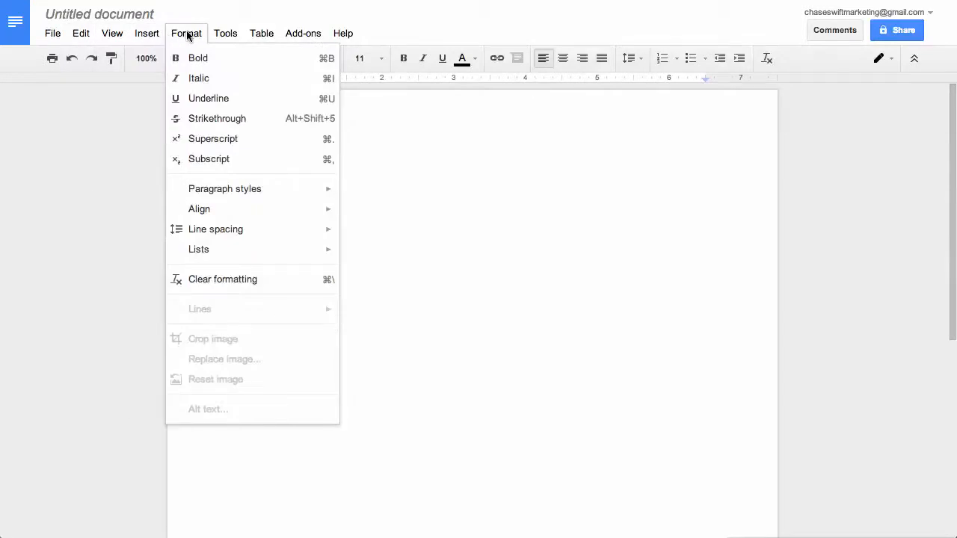
pyautogui.moveTo(275, 37)
pyautogui.moveTo(56, 35)
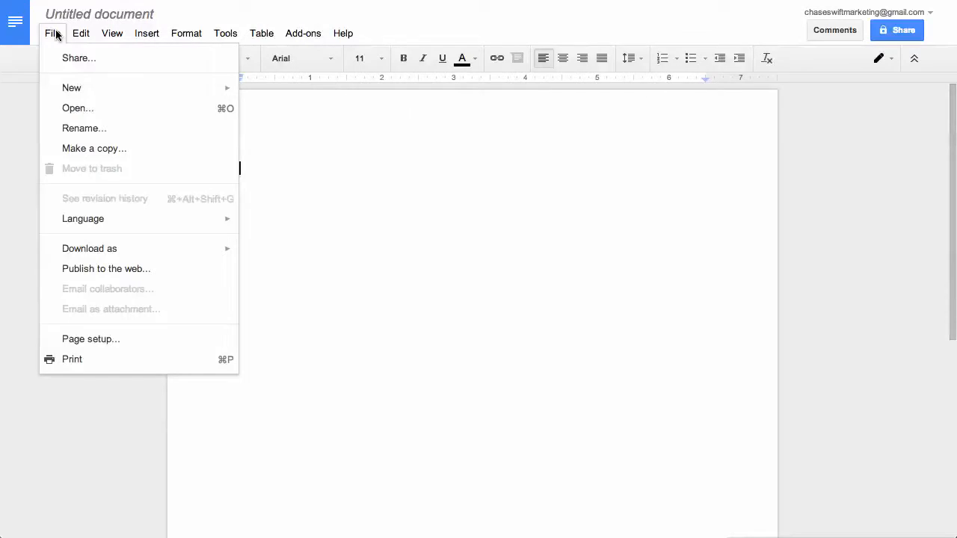
# Switch to the YouTube info text file and copy its entire list of tutorial titles and links
pyautogui.moveTo(107, 256)
pyautogui.press('super+Tab')
pyautogui.press('super+Tab')
pyautogui.scroll(5, 382, 241)
pyautogui.scroll(-5, 382, 240)
pyautogui.scroll(-10, 382, 237)
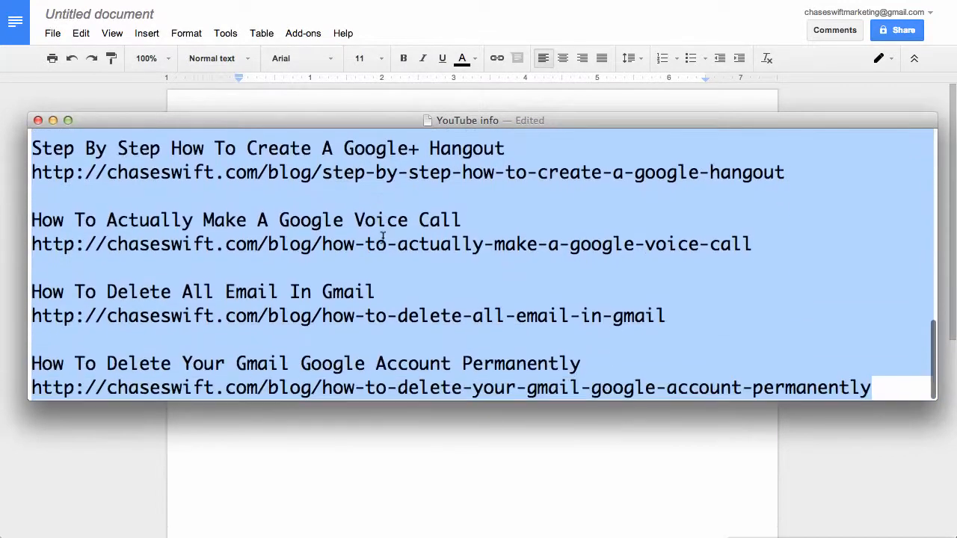
pyautogui.scroll(5, 382, 238)
pyautogui.scroll(5, 383, 238)
pyautogui.scroll(5, 382, 238)
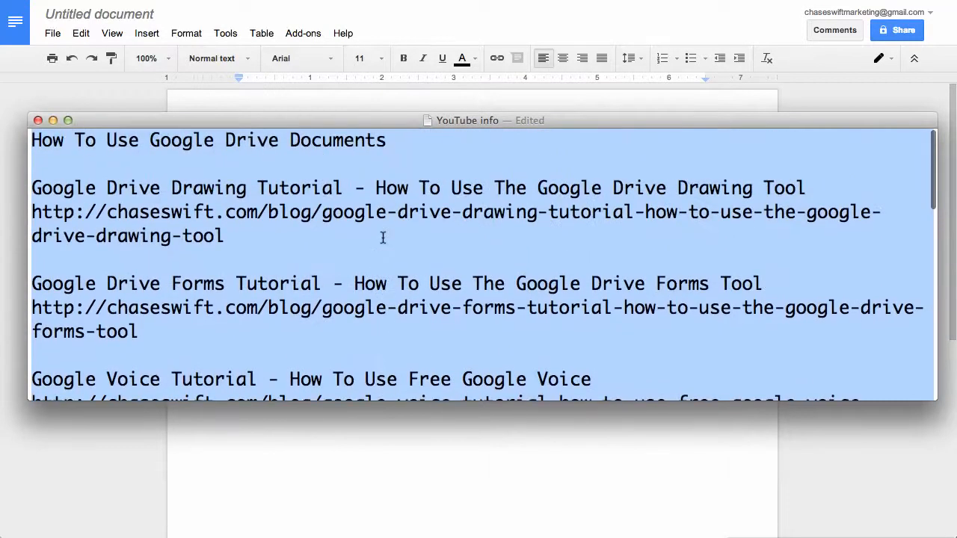
pyautogui.rightClick(344, 214)
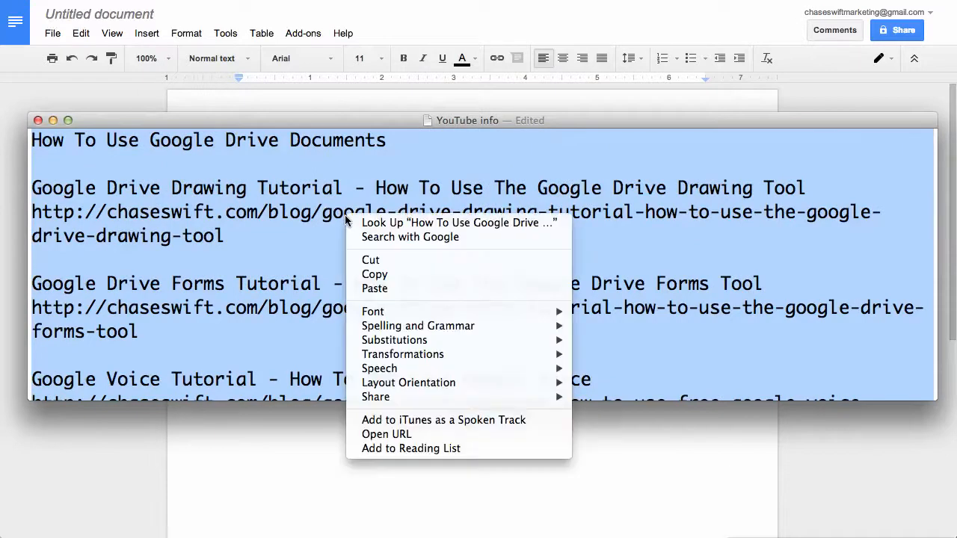
pyautogui.click(381, 277)
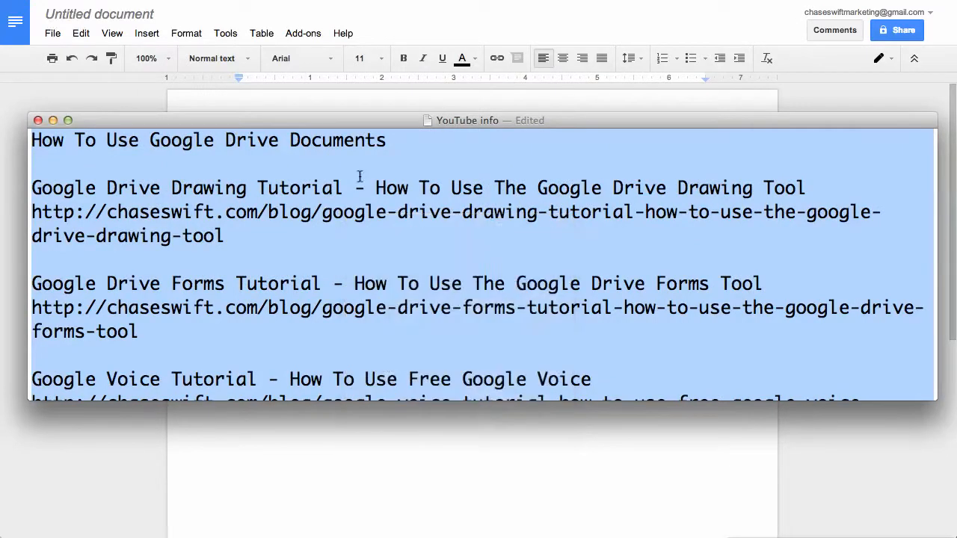
# Return to the blank Google document and paste the copied tutorial list into it
pyautogui.click(325, 104)
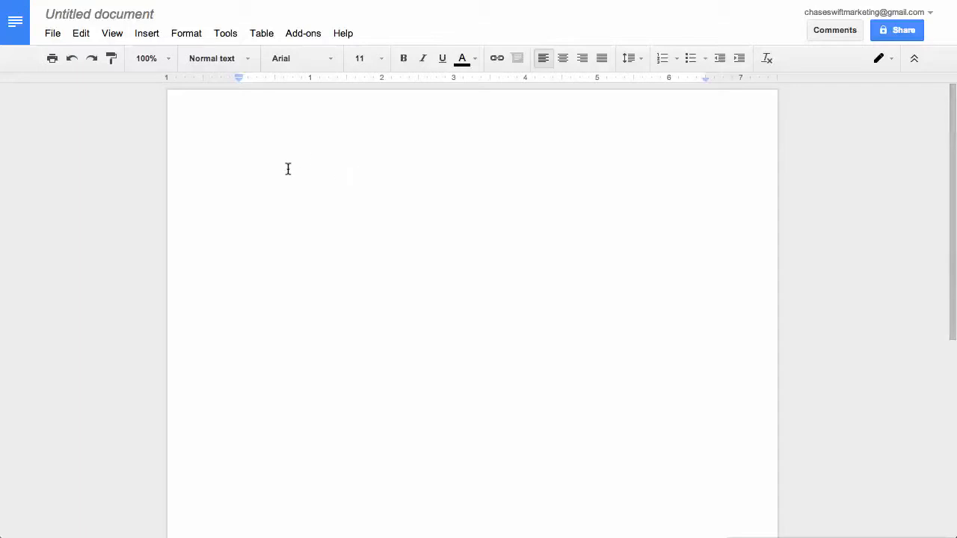
pyautogui.press('super+v')
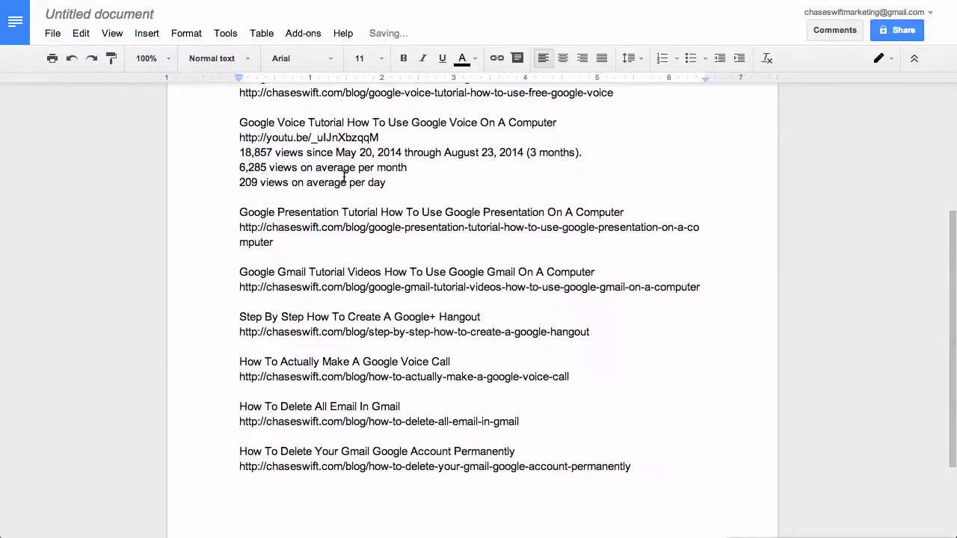
pyautogui.scroll(-3, 344, 177)
pyautogui.scroll(5, 344, 177)
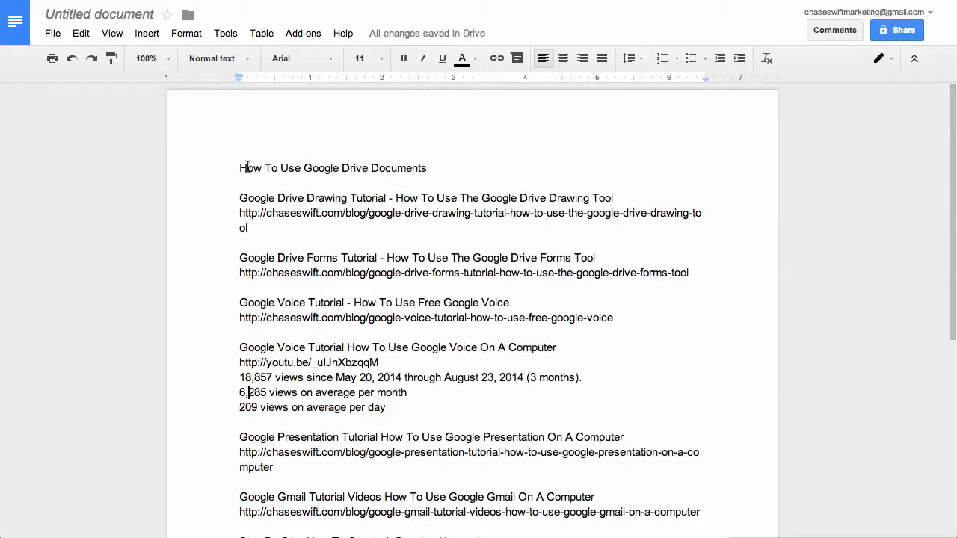
# Rename the untitled document as How To Use Google Drive Documents, matching the heading on its first line
pyautogui.moveTo(237, 167); pyautogui.dragTo(439, 167)
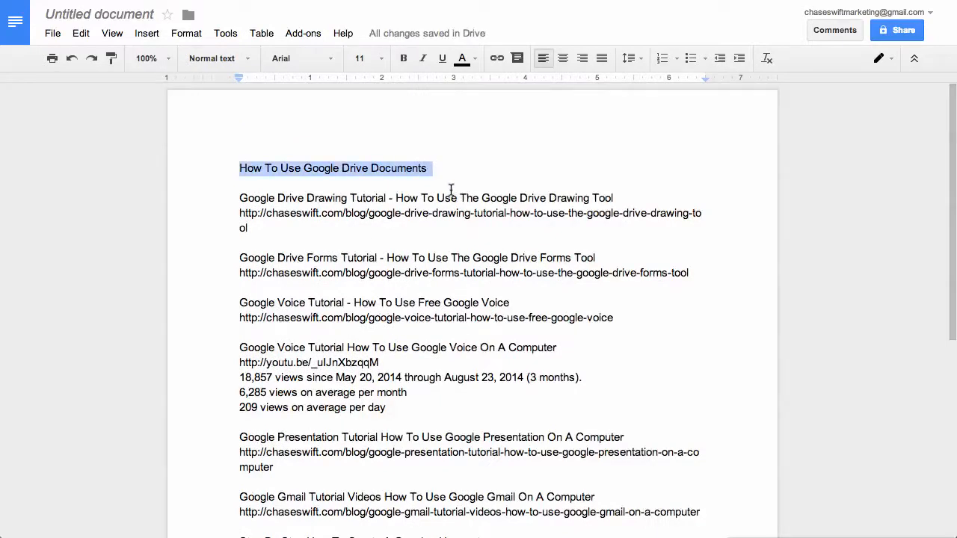
pyautogui.click(438, 180)
pyautogui.moveTo(239, 167); pyautogui.dragTo(425, 166)
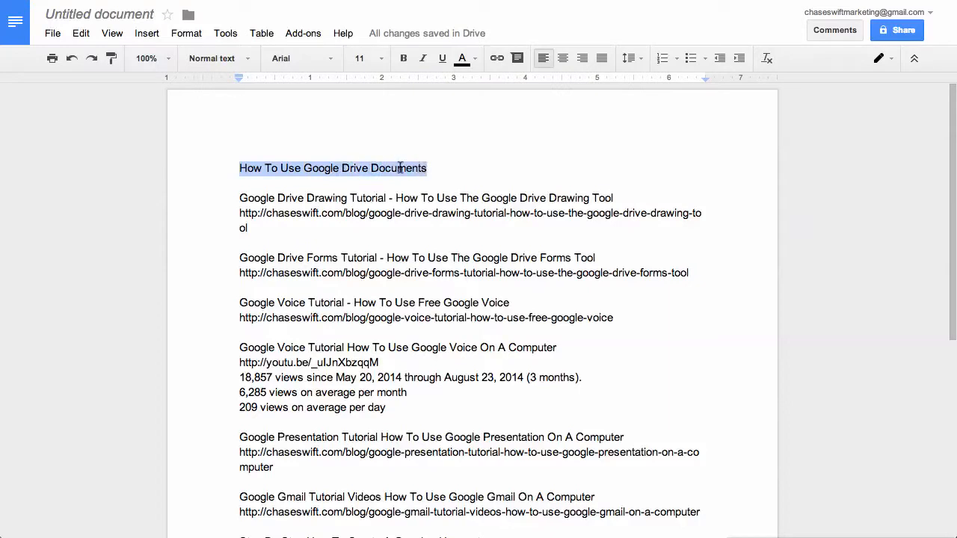
pyautogui.click(117, 15)
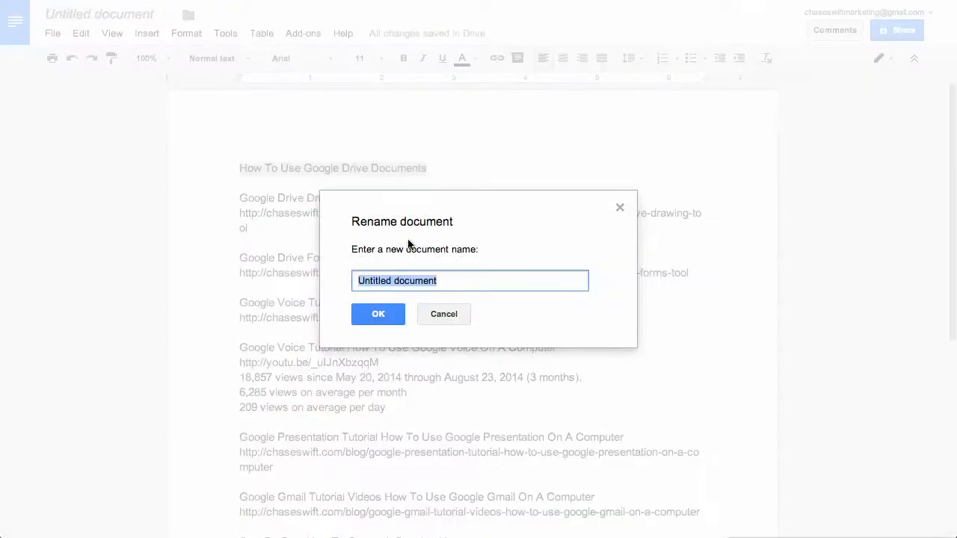
pyautogui.write('How To Use Goog')
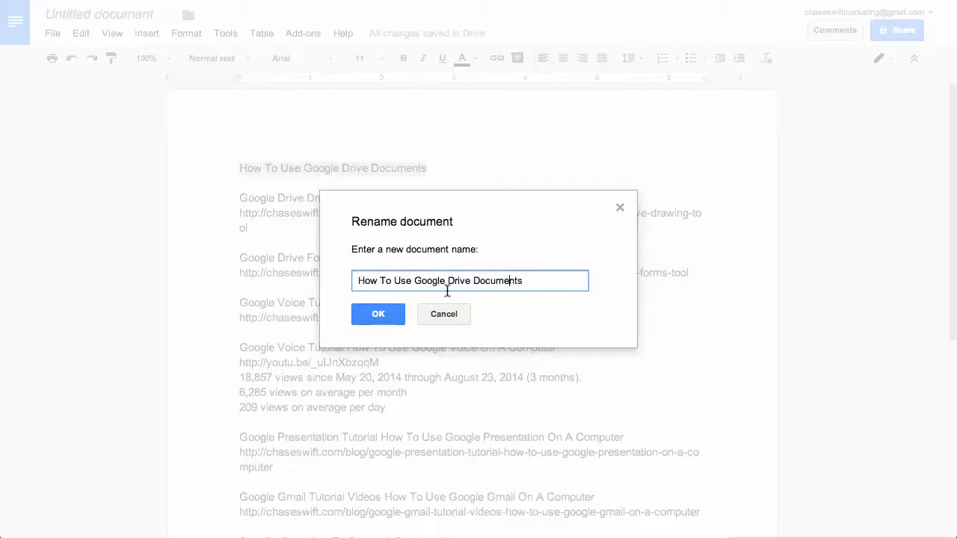
pyautogui.click(397, 315)
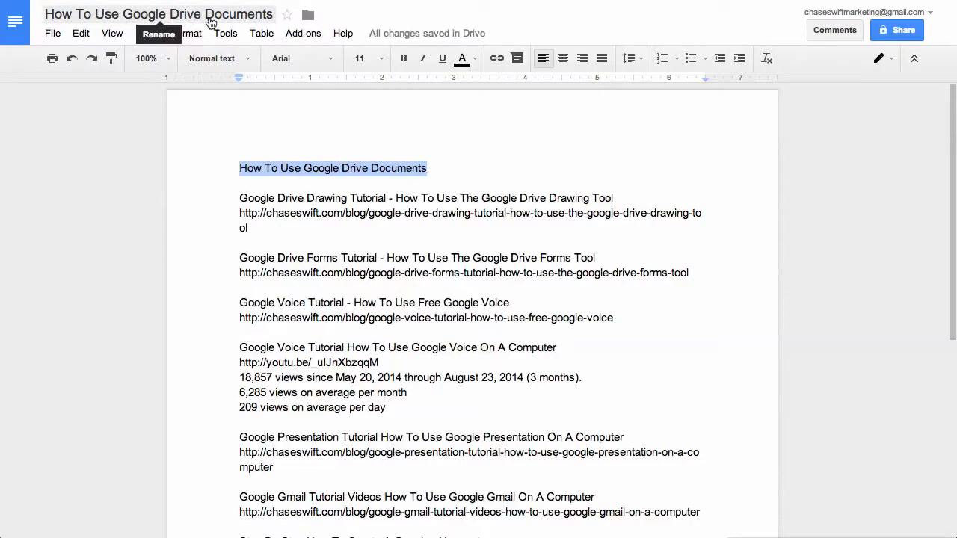
pyautogui.click(361, 160)
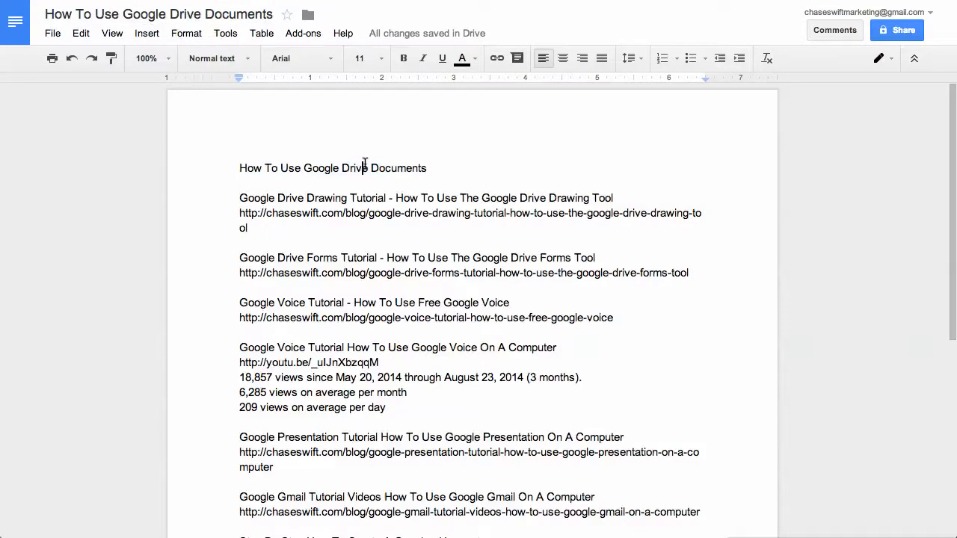
pyautogui.scroll(-1, 436, 229)
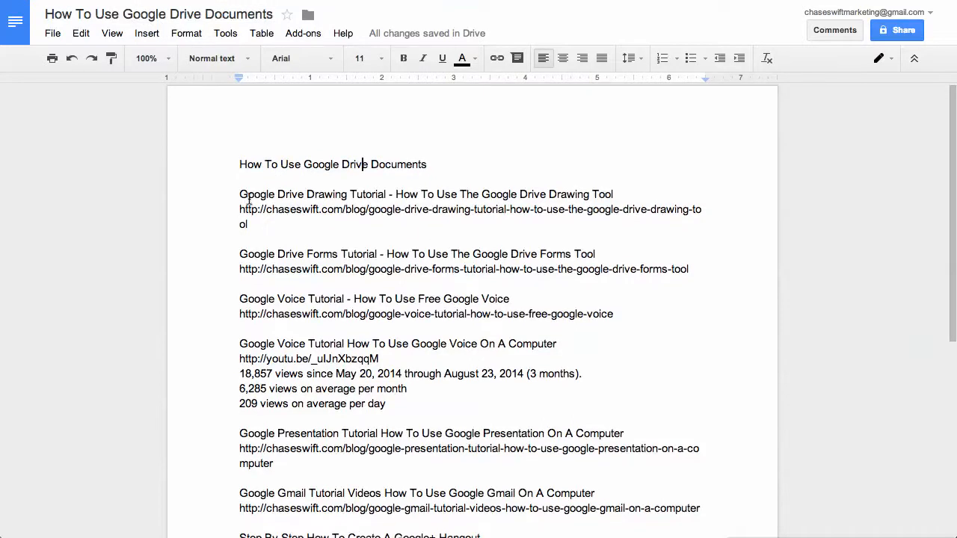
pyautogui.moveTo(237, 195); pyautogui.dragTo(628, 198)
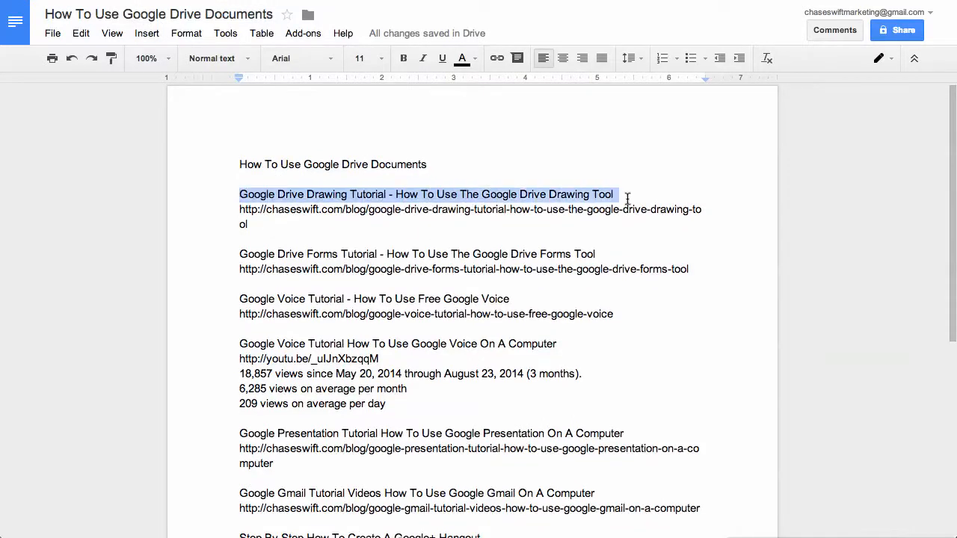
pyautogui.scroll(-1, 527, 244)
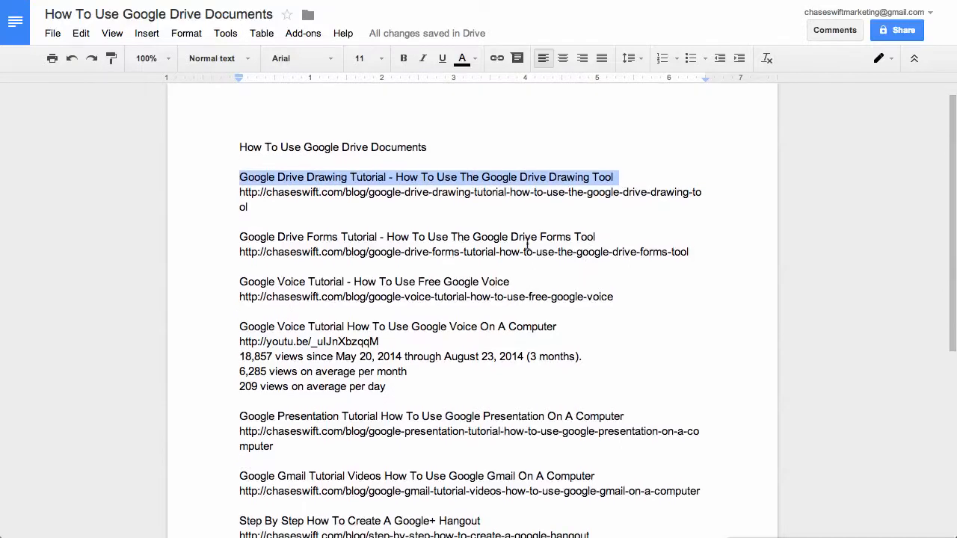
pyautogui.moveTo(265, 207); pyautogui.dragTo(241, 193)
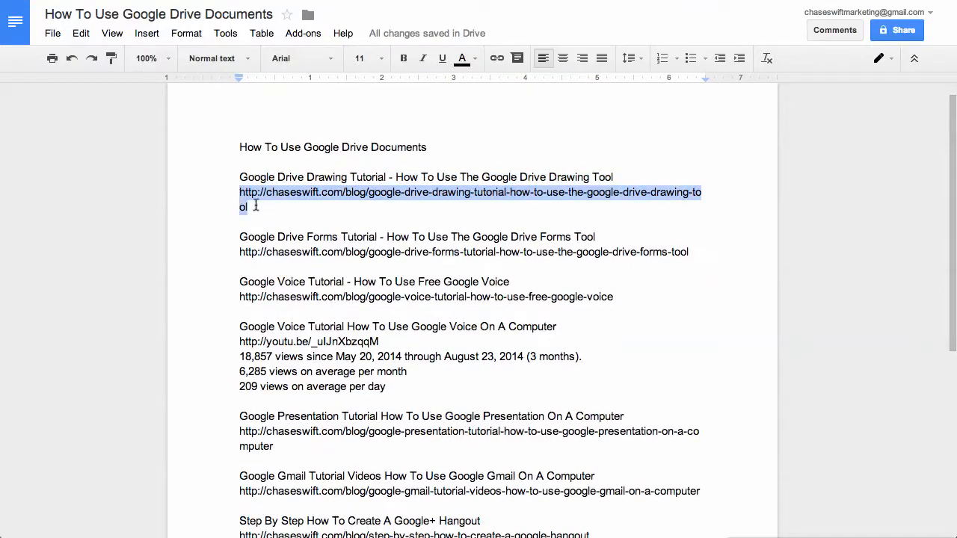
pyautogui.click(314, 221)
# Set the font size of the document's entire text, from the heading to the last link, to 10
pyautogui.moveTo(240, 147); pyautogui.dragTo(629, 495)
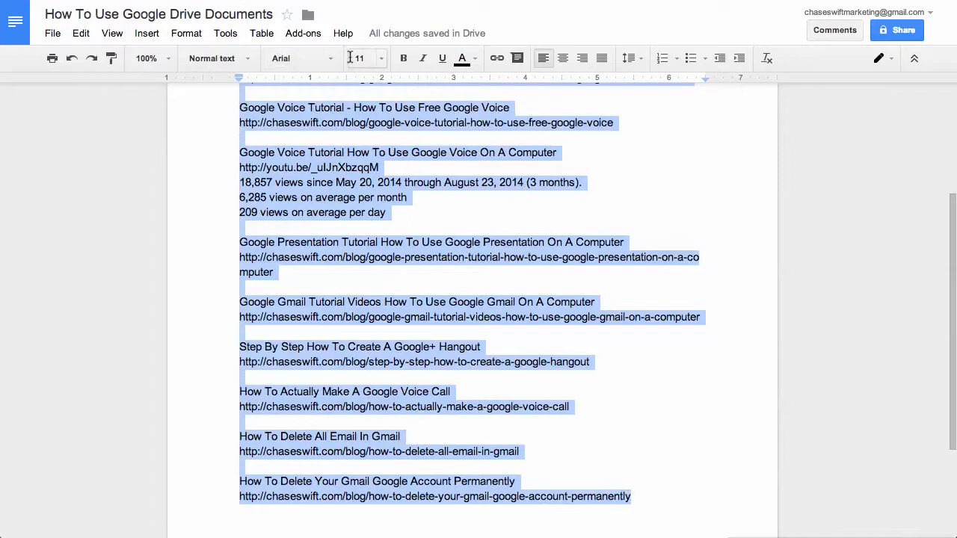
pyautogui.click(380, 64)
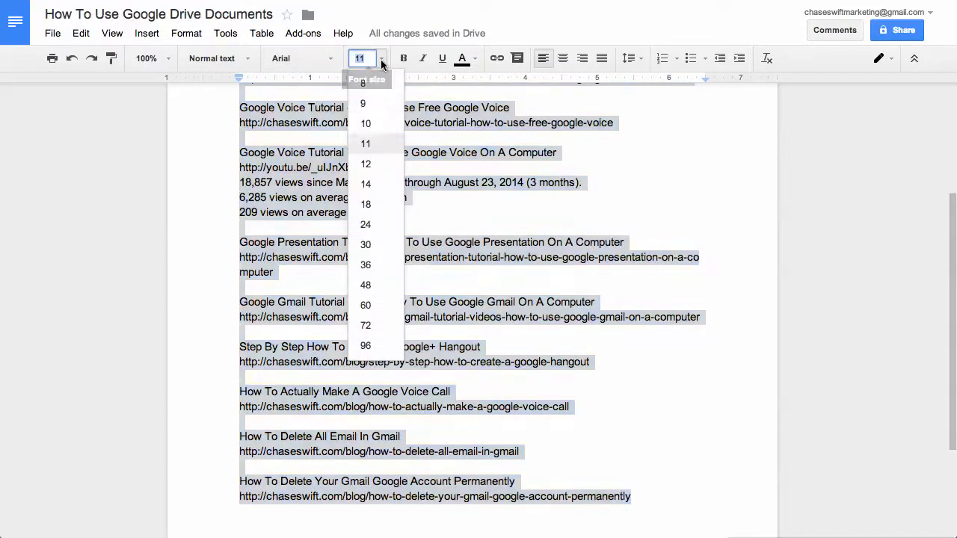
pyautogui.click(370, 123)
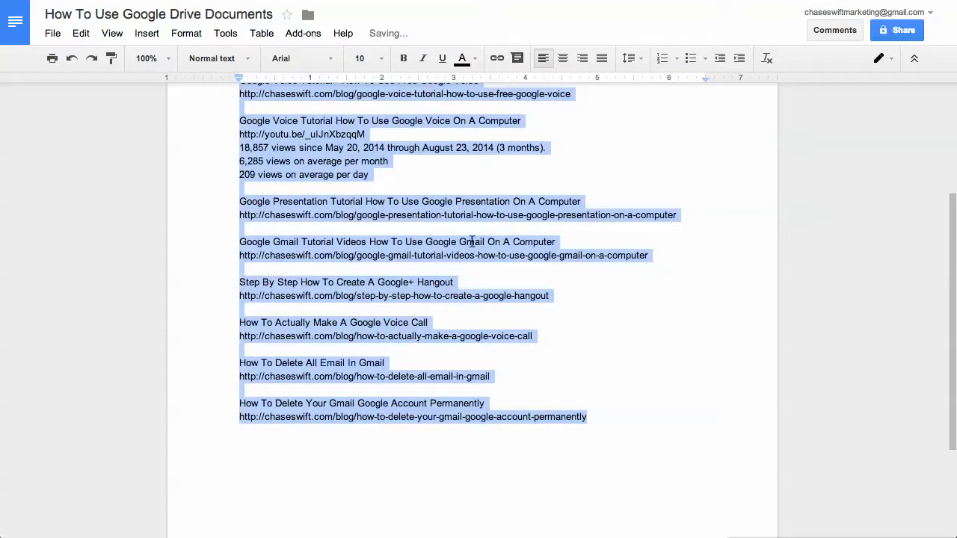
# Try font size 30 on the entire text and return it to size 10
pyautogui.click(382, 59)
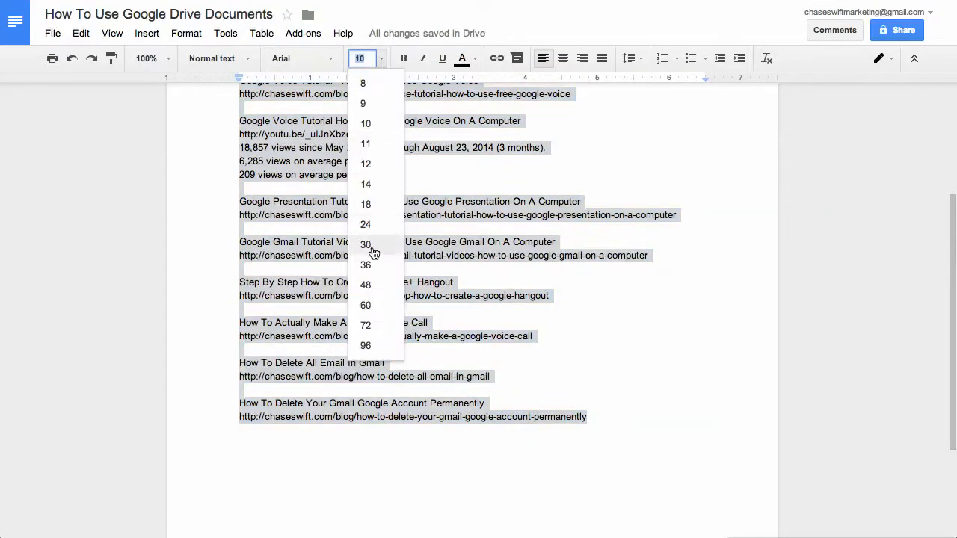
pyautogui.click(391, 238)
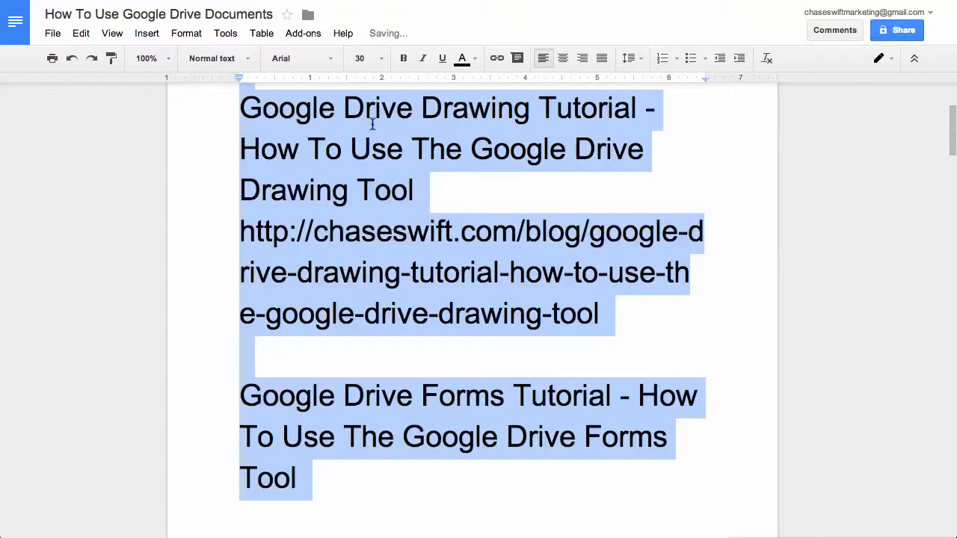
pyautogui.click(381, 59)
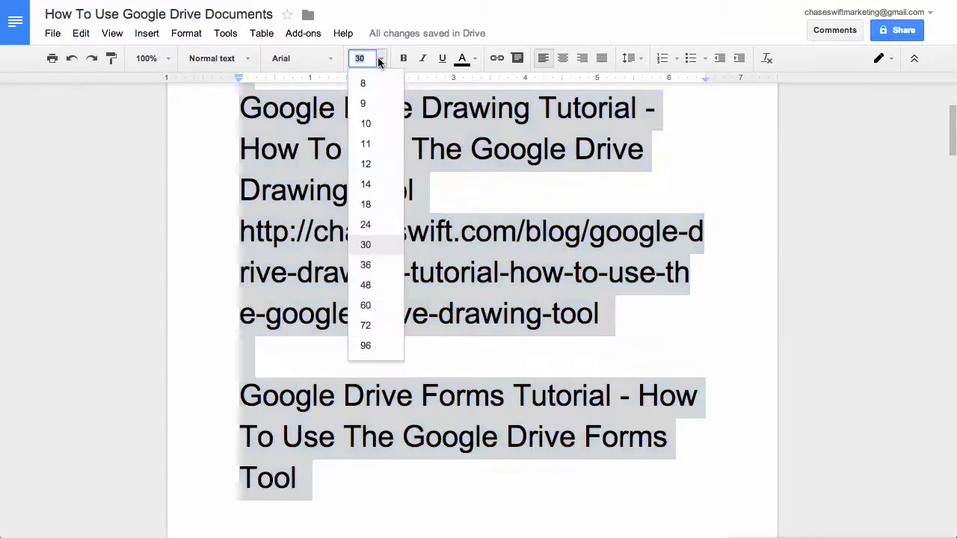
pyautogui.click(366, 124)
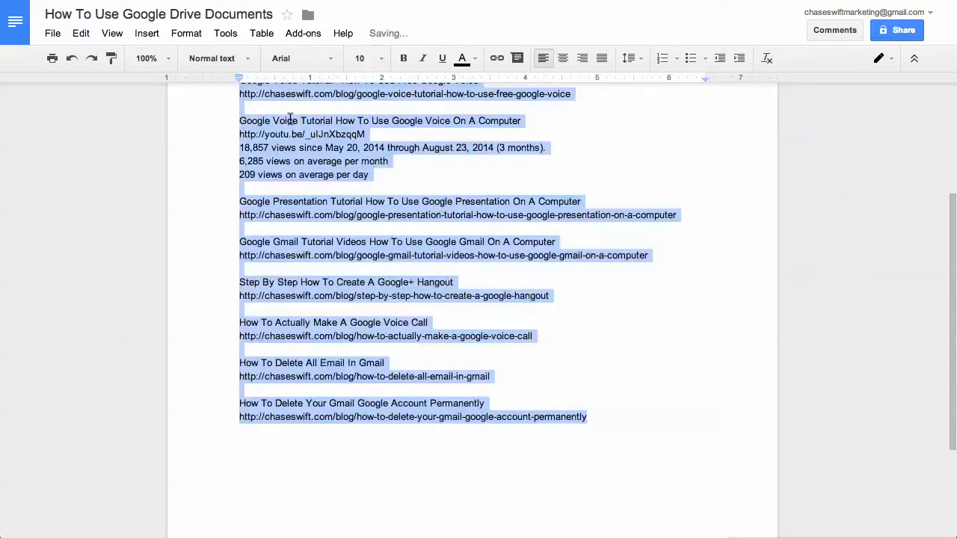
# Try the Courier New font on the entire text and undo the font change
pyautogui.click(320, 60)
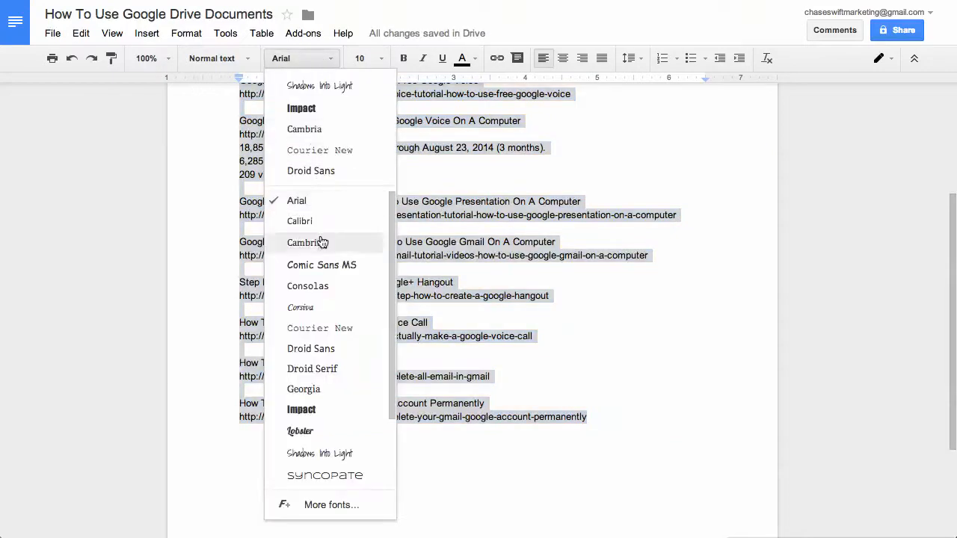
pyautogui.click(319, 327)
pyautogui.click(296, 59)
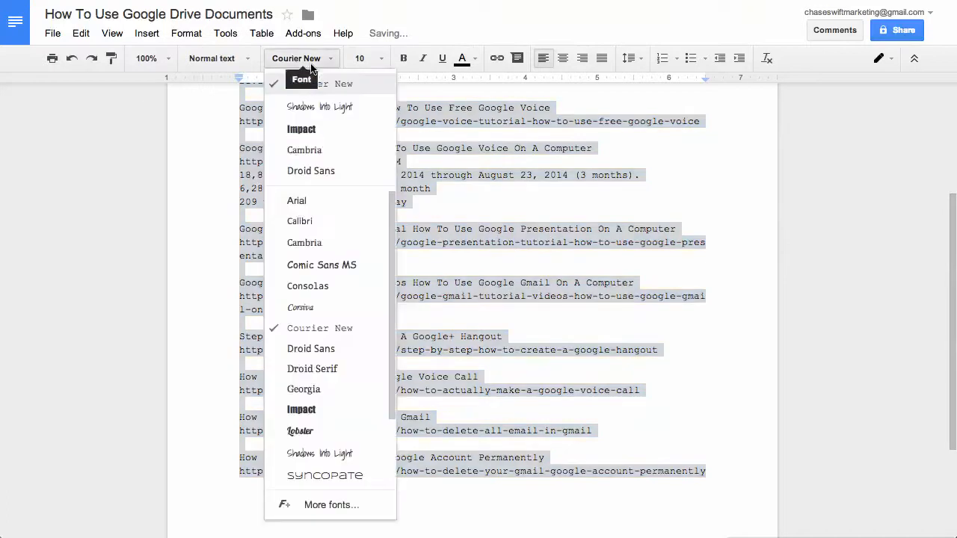
pyautogui.click(193, 118)
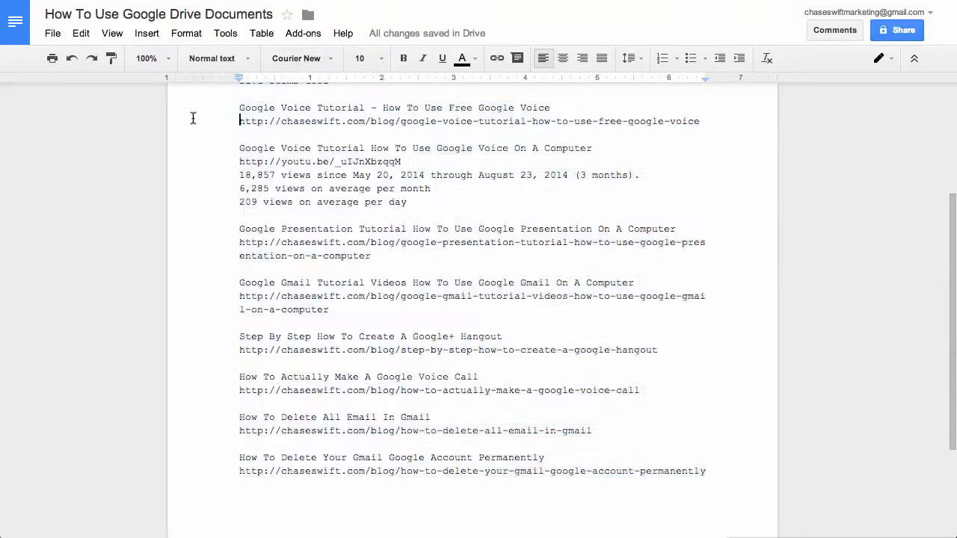
pyautogui.click(72, 58)
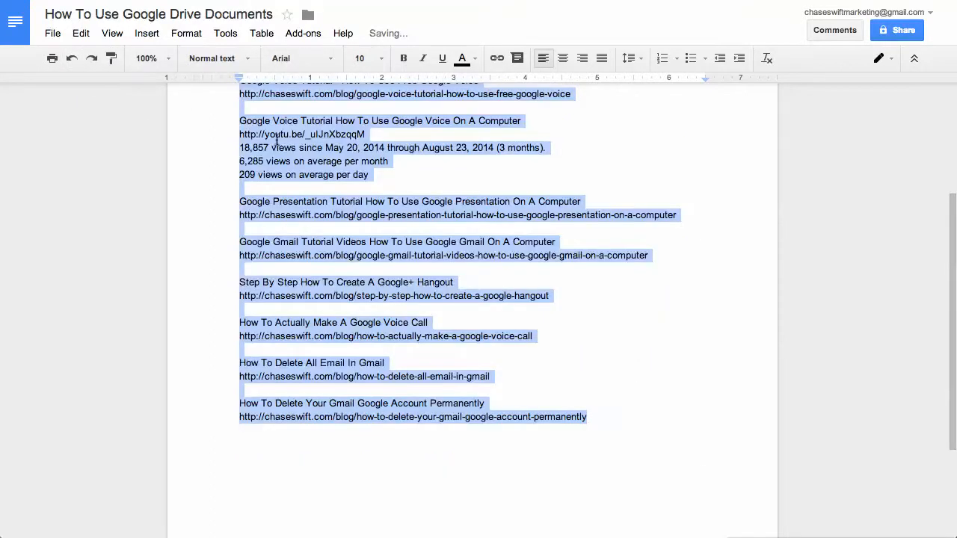
pyautogui.click(375, 161)
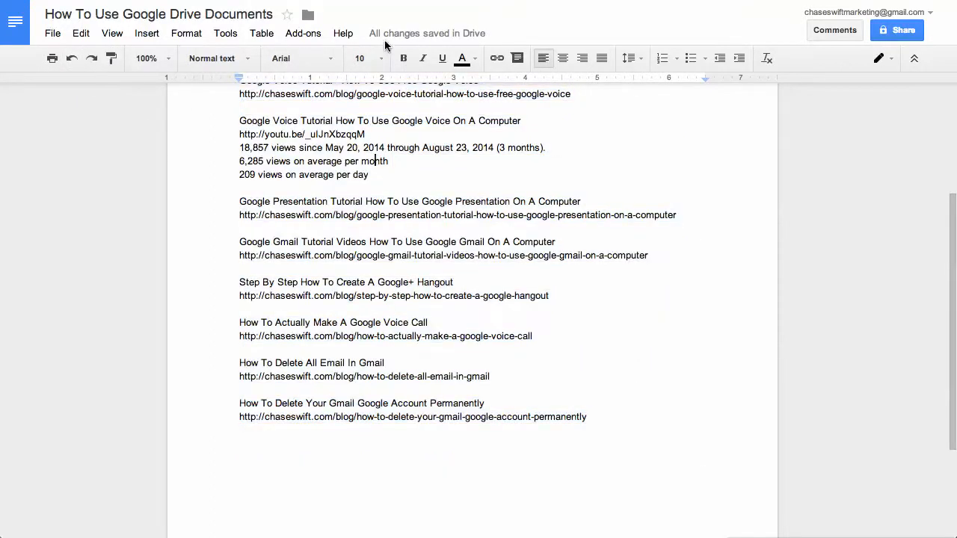
# Make the heading How To Use Google Drive Documents bold and centre it on the page
pyautogui.moveTo(441, 36)
pyautogui.scroll(5, 484, 171)
pyautogui.moveTo(416, 168); pyautogui.dragTo(238, 168)
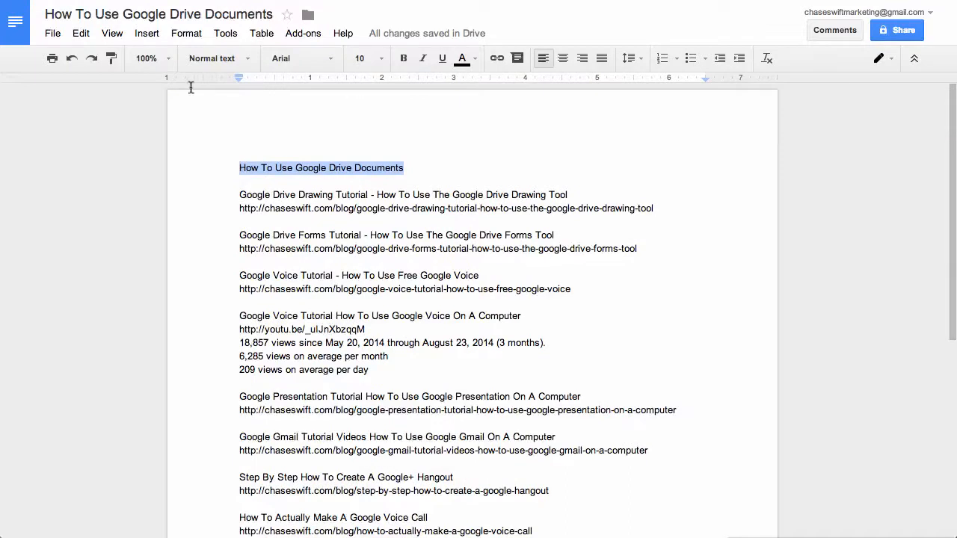
pyautogui.click(407, 60)
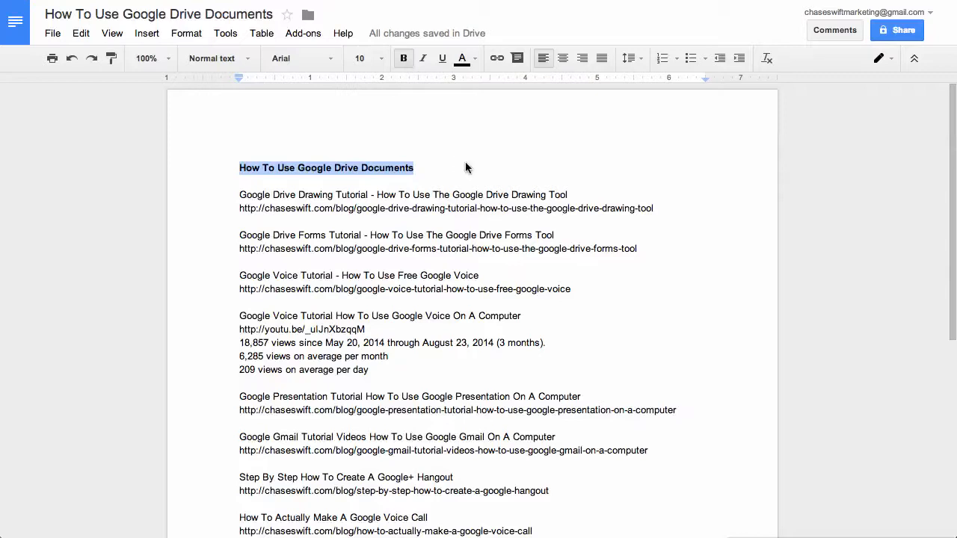
pyautogui.click(563, 60)
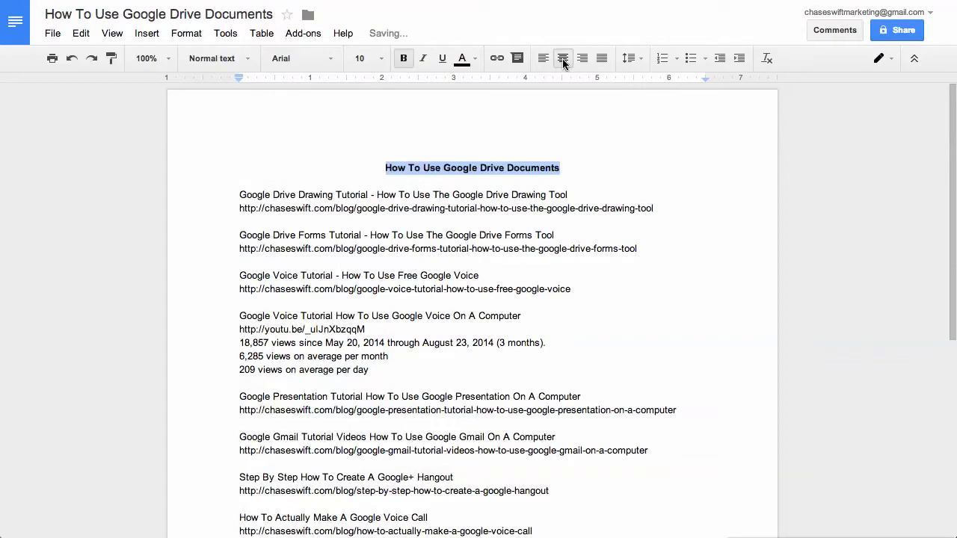
# Enlarge the heading, trying font sizes 36 and 30 before settling on 24
pyautogui.click(381, 63)
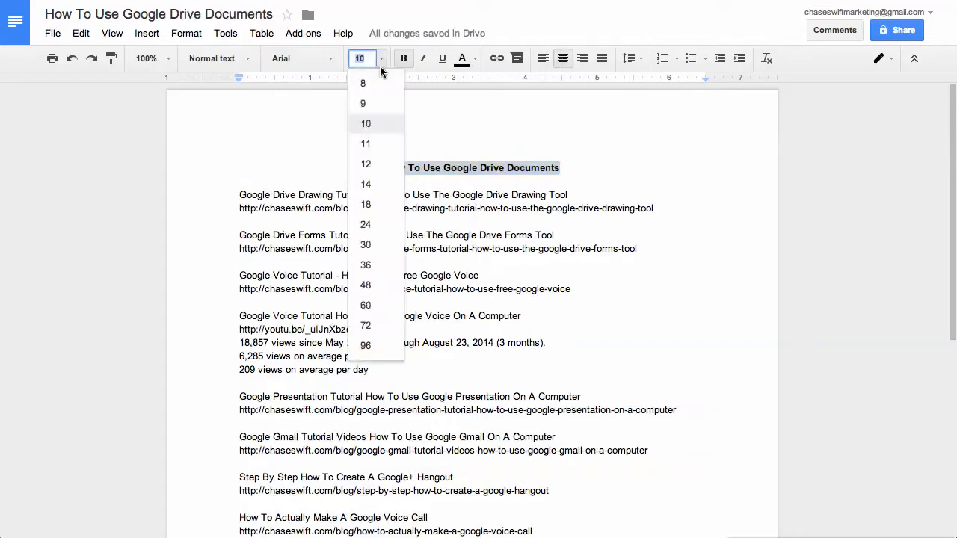
pyautogui.click(374, 267)
pyautogui.click(382, 60)
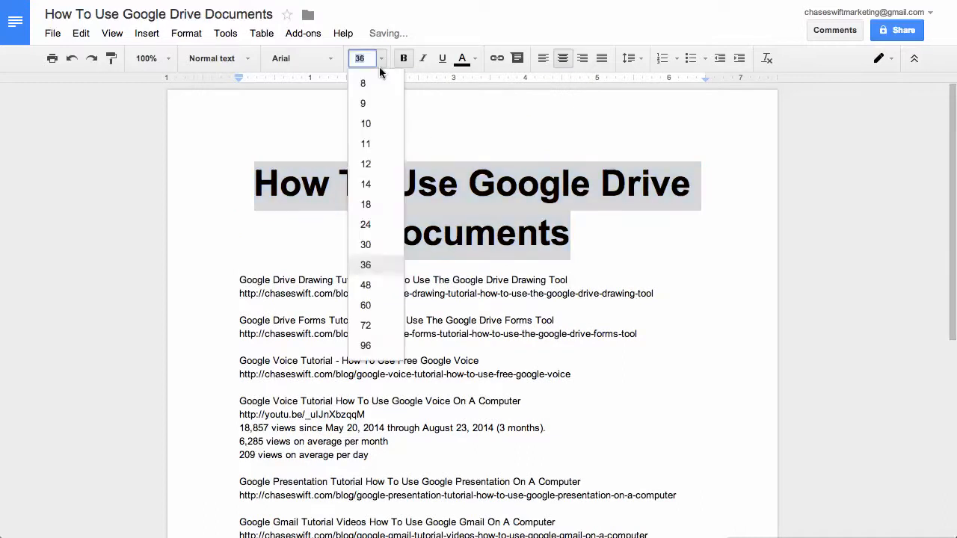
pyautogui.click(374, 247)
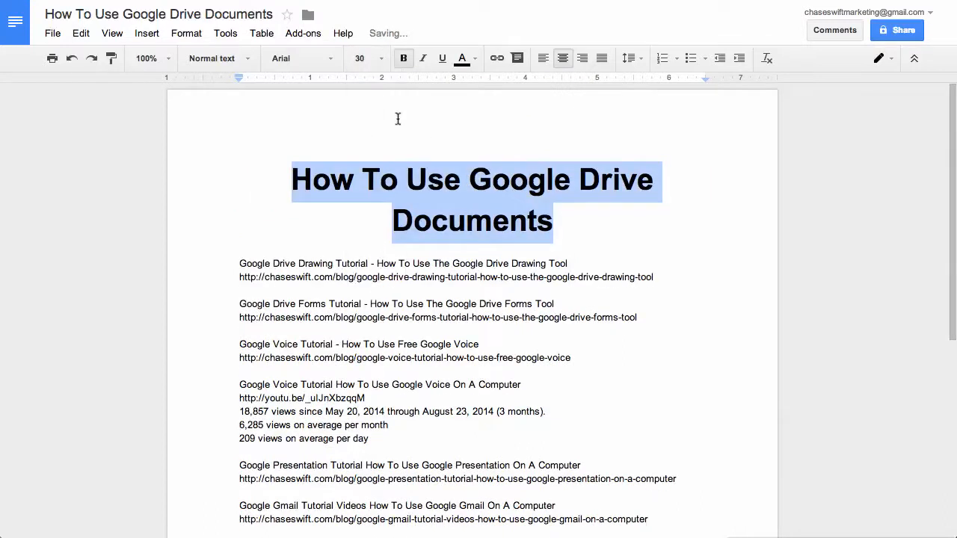
pyautogui.click(378, 65)
pyautogui.click(367, 224)
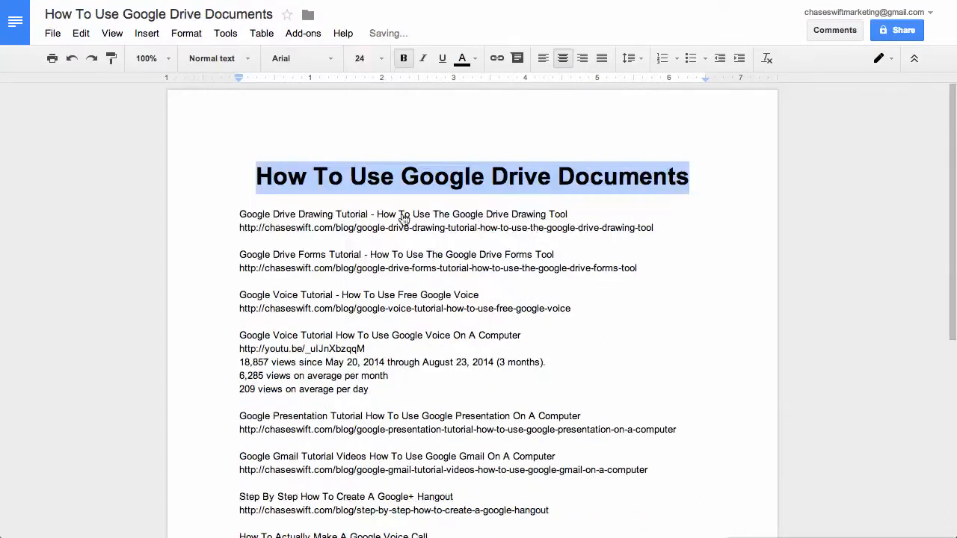
pyautogui.click(584, 216)
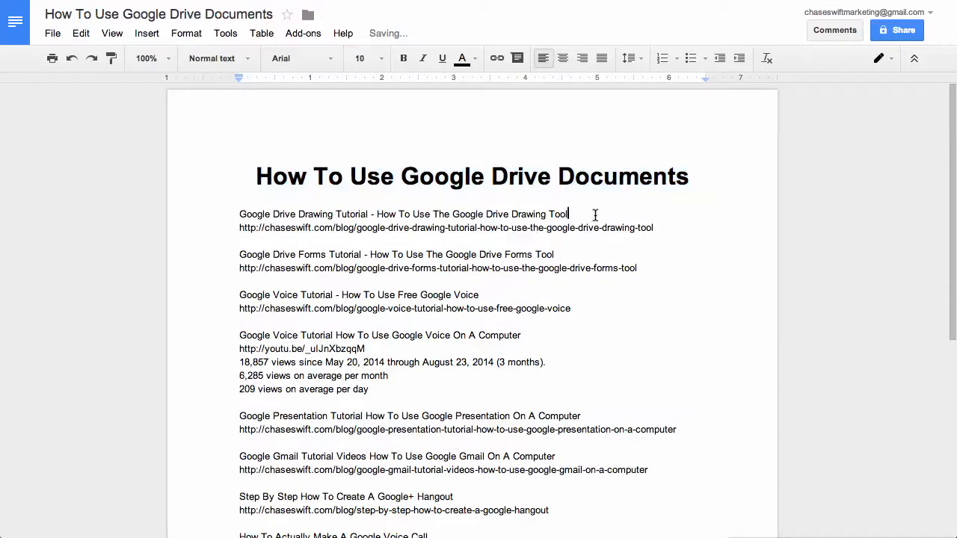
# Colour the five-line entry Google Voice Tutorial How To Use Google Voice On A Computer red, including its link and view statistics
pyautogui.scroll(-3, 596, 216)
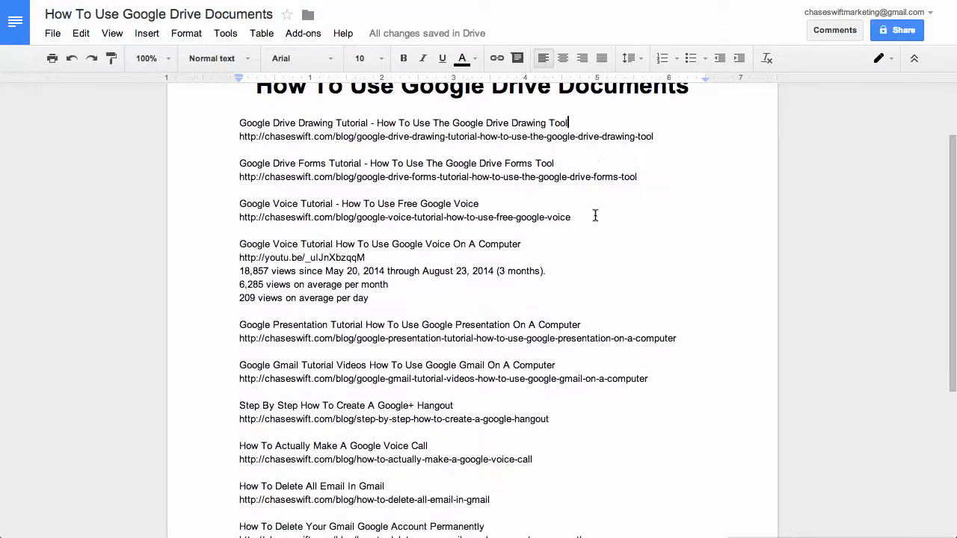
pyautogui.moveTo(240, 243); pyautogui.dragTo(375, 303)
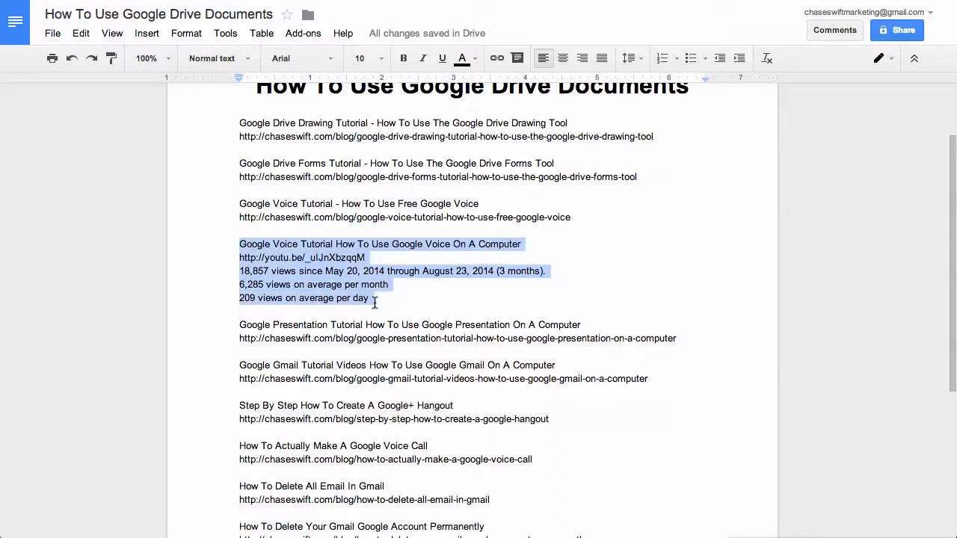
pyautogui.click(294, 257)
pyautogui.moveTo(239, 258); pyautogui.dragTo(373, 258)
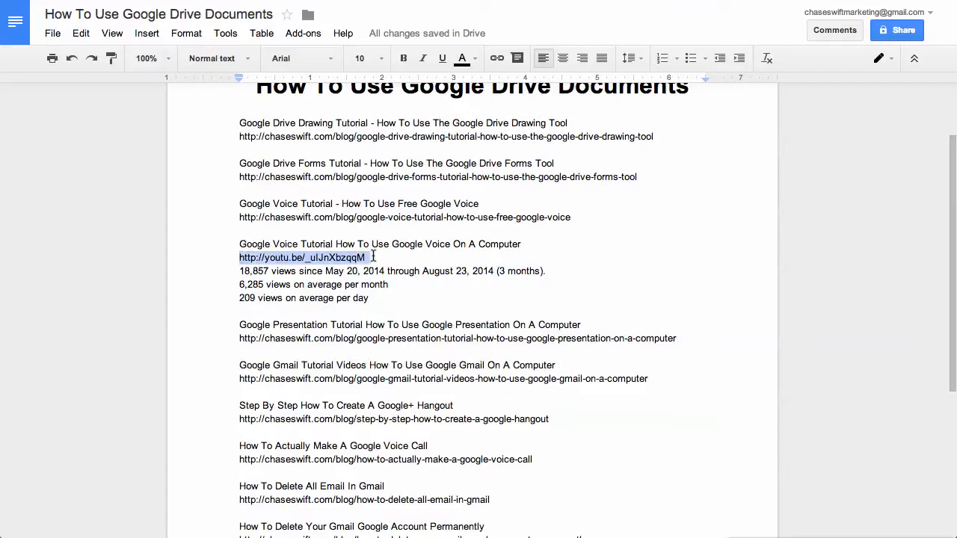
pyautogui.click(283, 284)
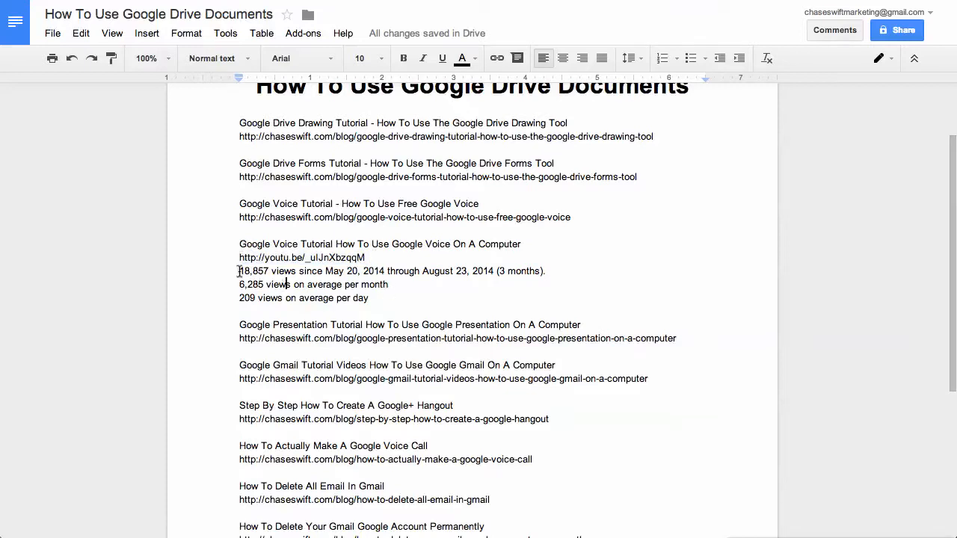
pyautogui.moveTo(241, 246); pyautogui.dragTo(369, 298)
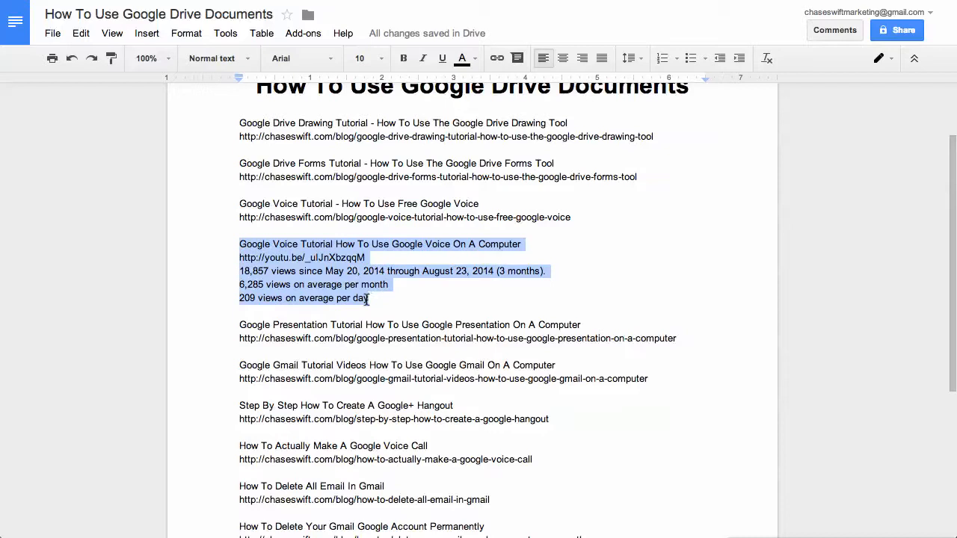
pyautogui.click(468, 63)
pyautogui.click(484, 136)
pyautogui.click(460, 248)
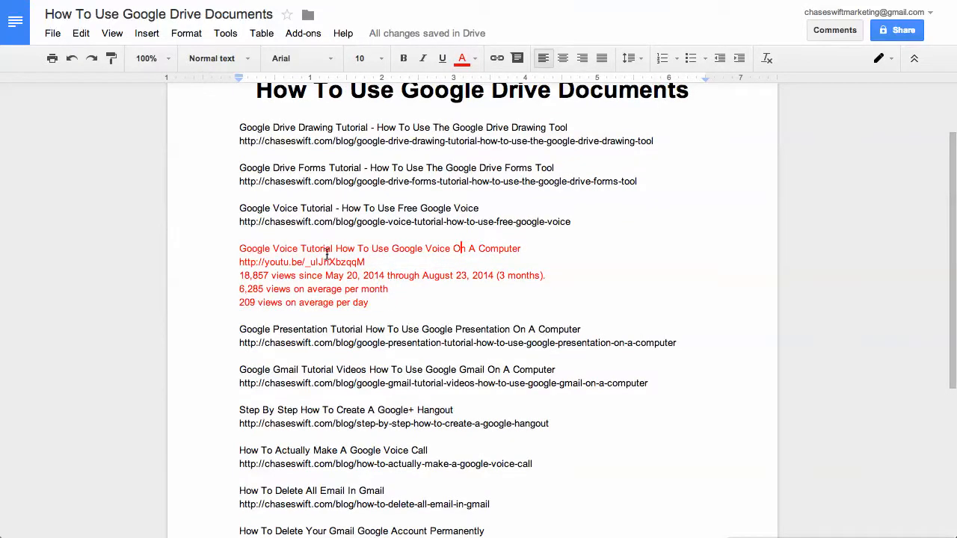
# Copy the youtu.be link from the red Google Voice entry and dismiss the Google Drive app installation prompt
pyautogui.scroll(2, 385, 246)
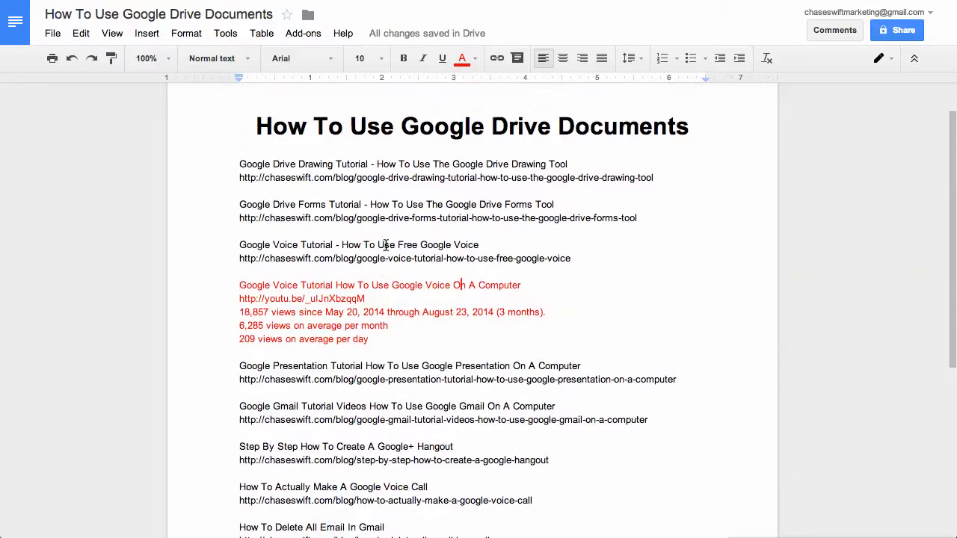
pyautogui.scroll(-2, 386, 245)
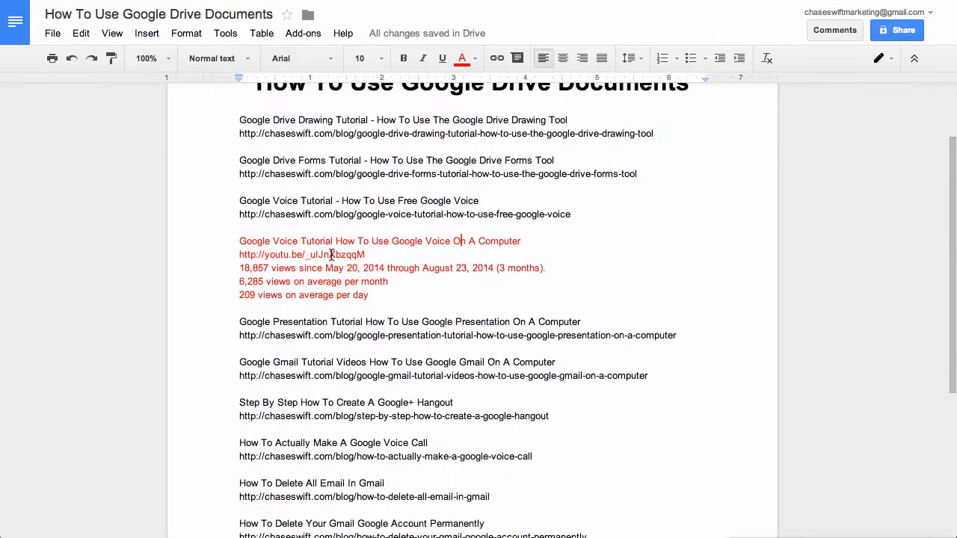
pyautogui.moveTo(240, 268); pyautogui.dragTo(269, 269)
pyautogui.moveTo(368, 256); pyautogui.dragTo(238, 254)
pyautogui.rightClick(290, 258)
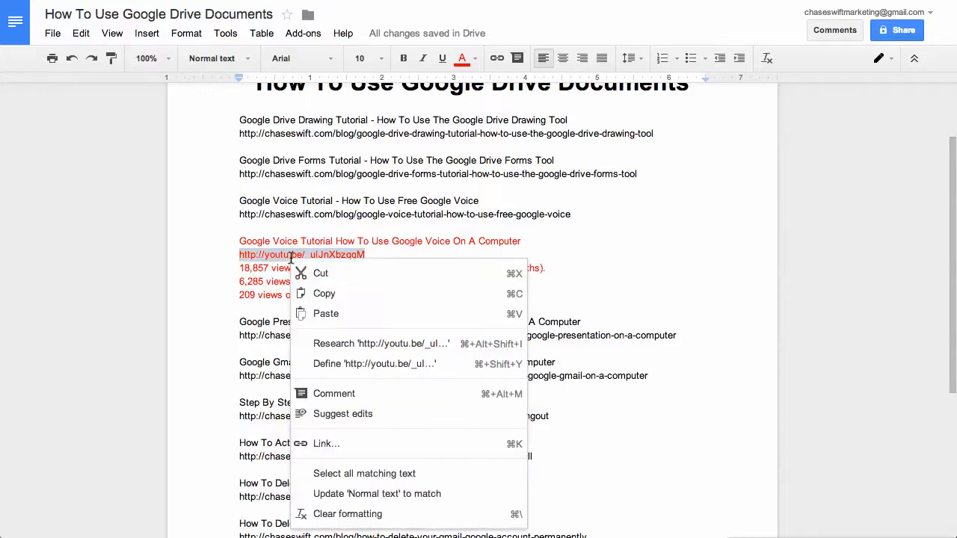
pyautogui.click(325, 293)
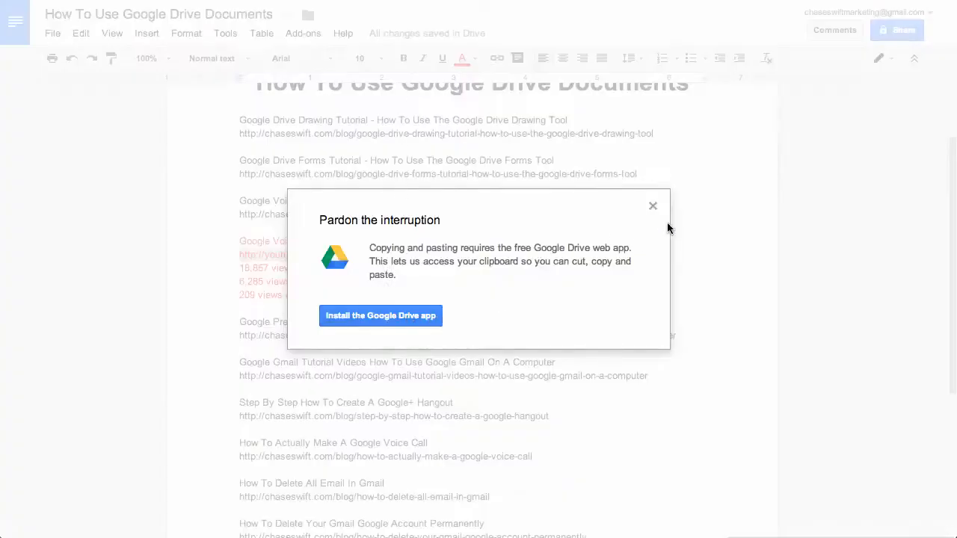
pyautogui.click(651, 208)
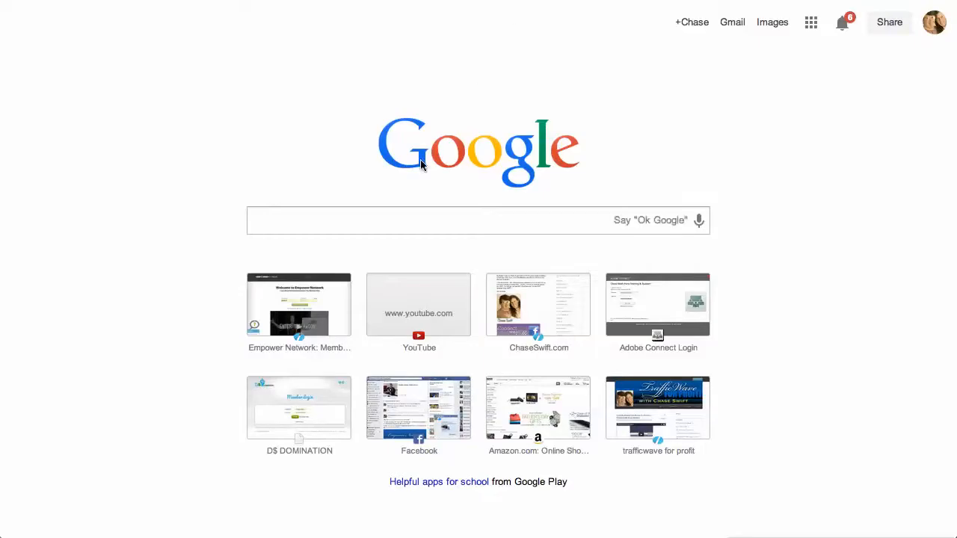
# Open the copied YouTube video link in a new browser tab
pyautogui.click(396, 218)
pyautogui.press('super+v')
pyautogui.press('Return')
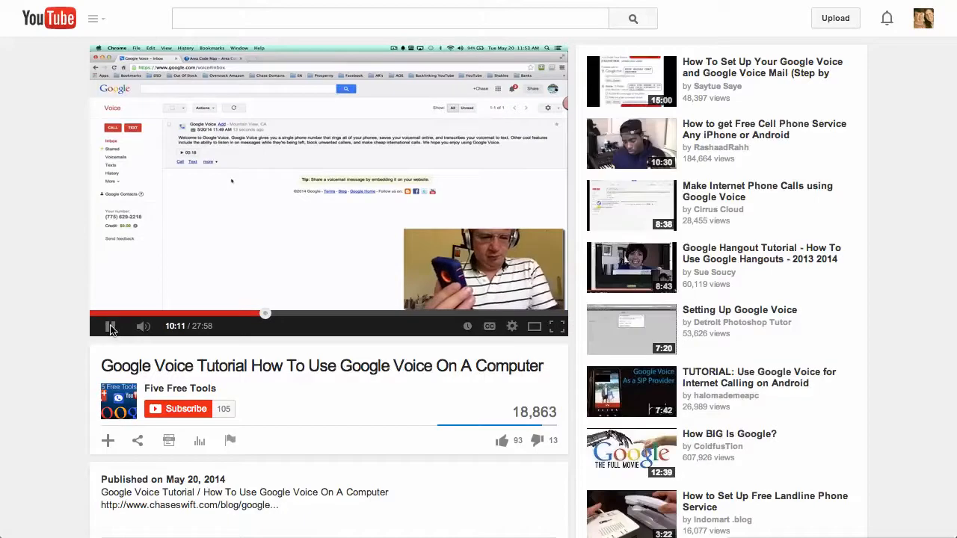
# Pause the Google Voice tutorial video and highlight its view count to check it
pyautogui.click(110, 327)
pyautogui.moveTo(513, 413); pyautogui.dragTo(560, 413)
pyautogui.click(557, 413)
pyautogui.doubleClick(557, 414)
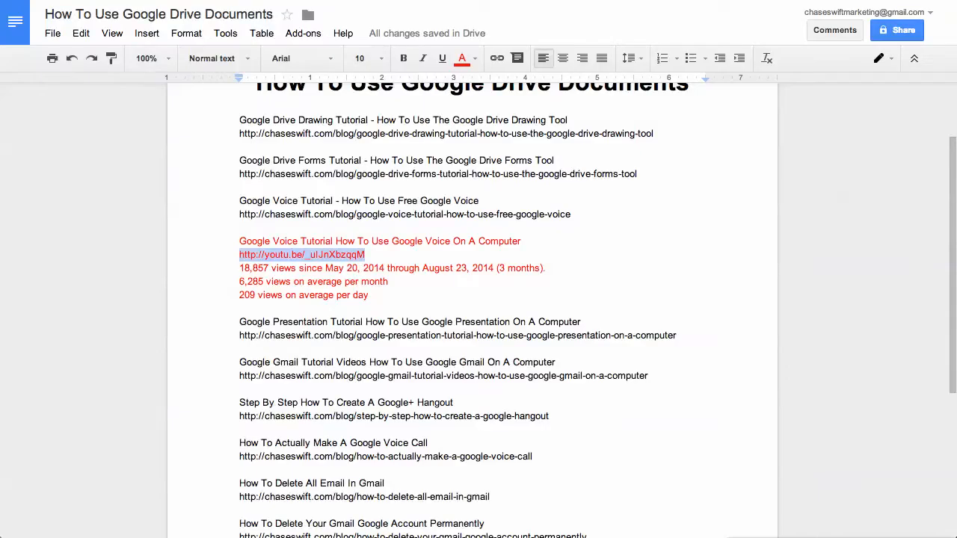
# Return to the Google document, review the red entry's view statistics, and select the whole five-line entry
pyautogui.click(356, 268)
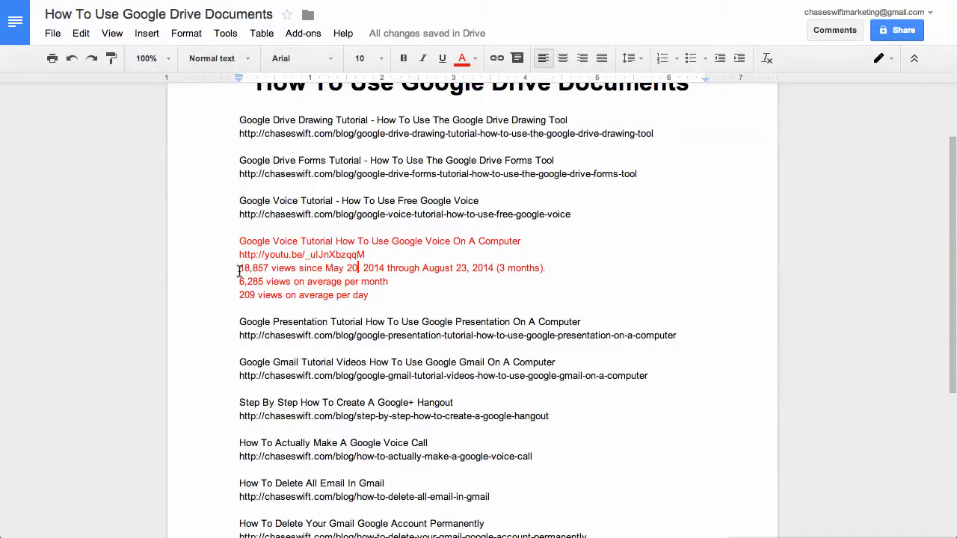
pyautogui.moveTo(238, 294); pyautogui.dragTo(365, 299)
pyautogui.click(275, 271)
pyautogui.moveTo(239, 241); pyautogui.dragTo(370, 297)
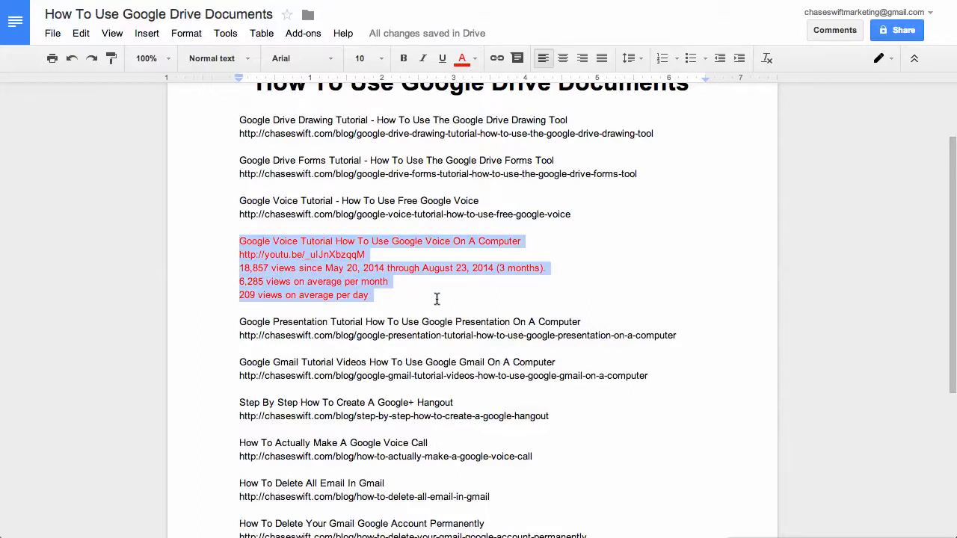
# Make the title and URL of the "Google Voice Tutorial - How To Use Free Google Voice" entry bold
pyautogui.click(413, 291)
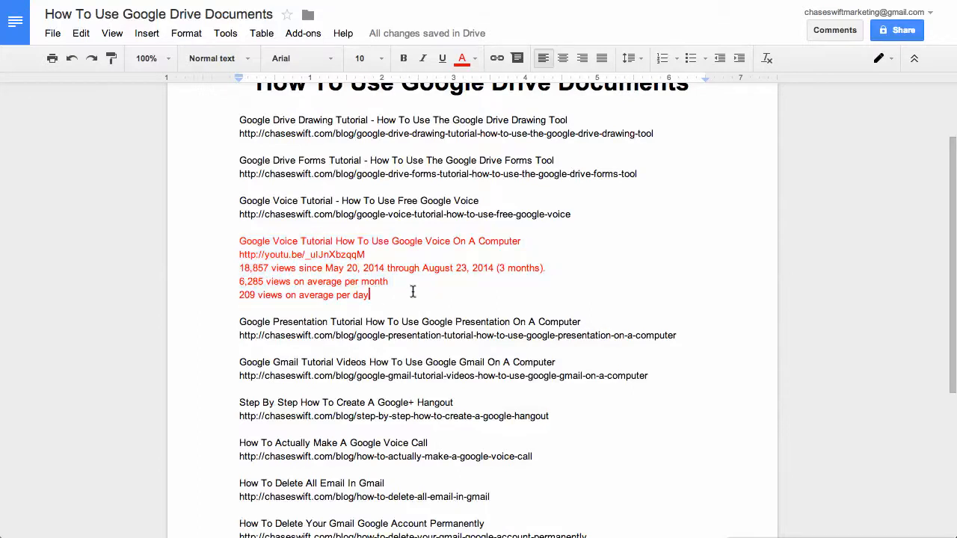
pyautogui.scroll(1, 414, 291)
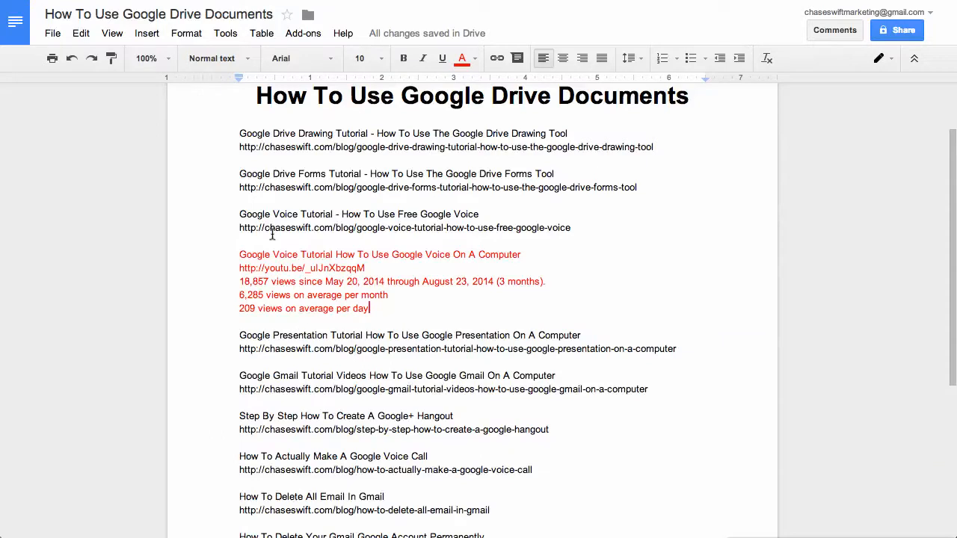
pyautogui.moveTo(238, 215); pyautogui.dragTo(572, 225)
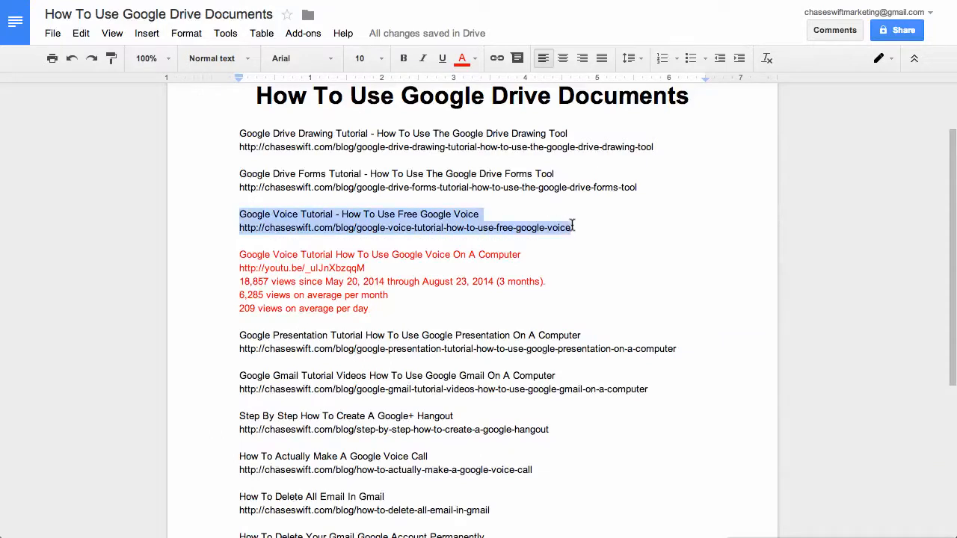
pyautogui.click(402, 59)
pyautogui.click(508, 240)
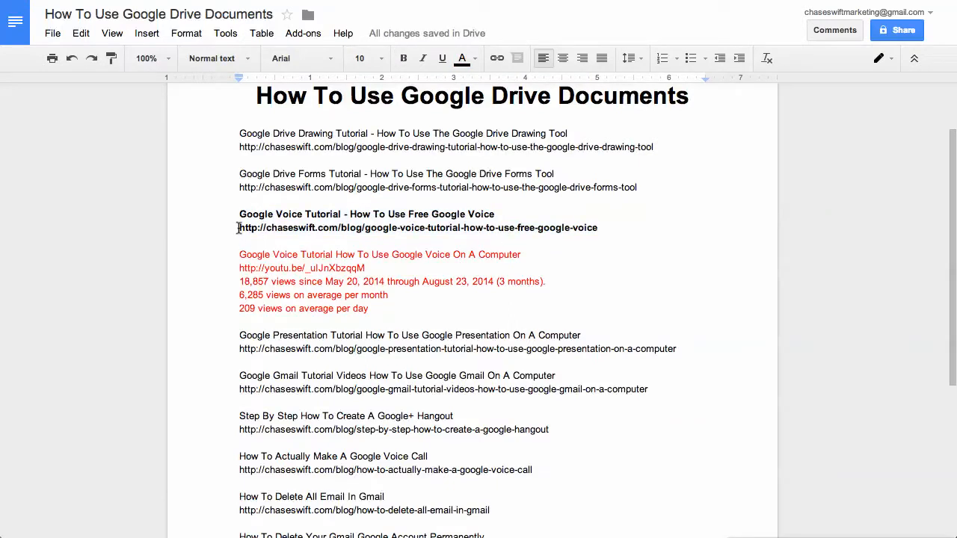
# Turn the bold Google Voice entry's URL and the red entry's youtu.be address into clickable hyperlinks
pyautogui.moveTo(241, 226); pyautogui.dragTo(600, 227)
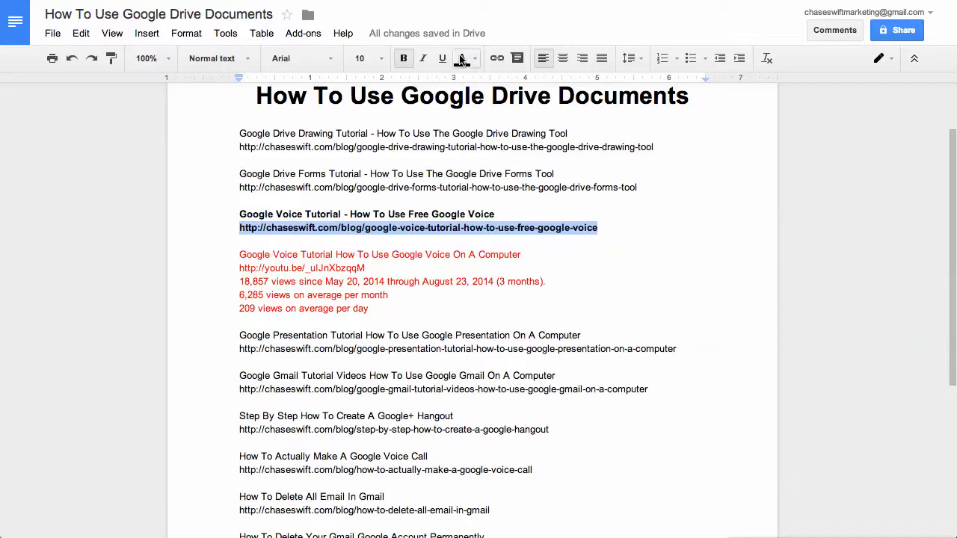
pyautogui.click(496, 60)
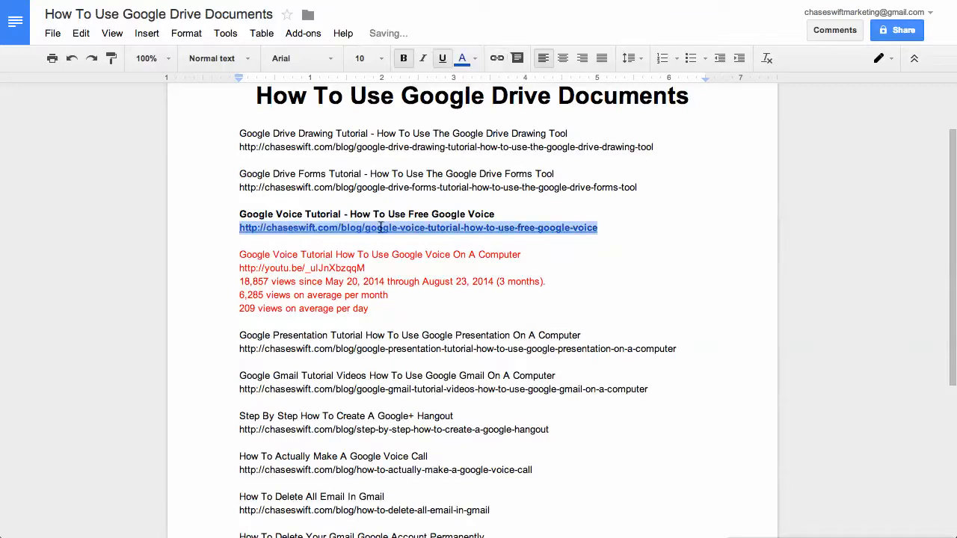
pyautogui.click(326, 269)
pyautogui.moveTo(239, 268); pyautogui.dragTo(366, 267)
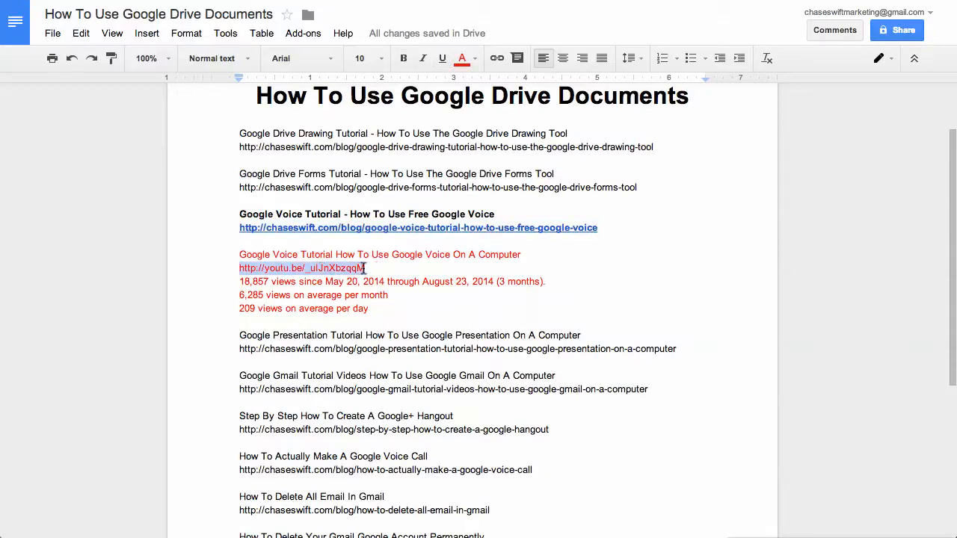
pyautogui.click(497, 59)
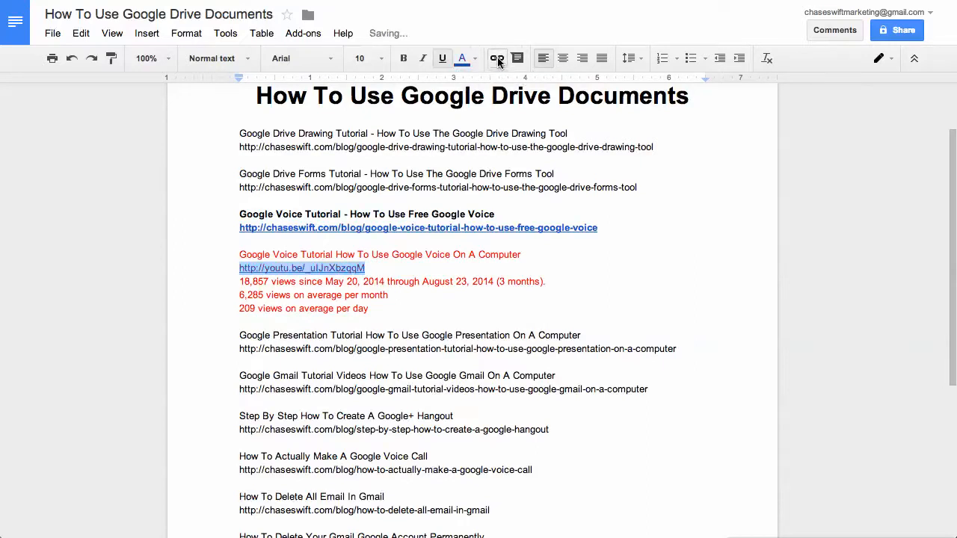
pyautogui.click(447, 389)
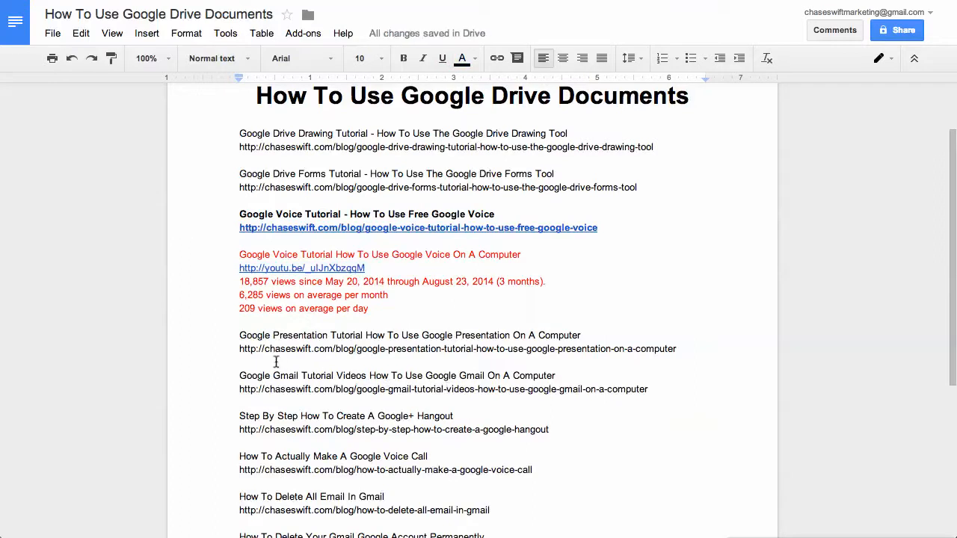
# Turn the URLs of the Google Presentation Tutorial and Google Drive Drawing Tutorial entries into clickable hyperlinks
pyautogui.moveTo(240, 348); pyautogui.dragTo(673, 346)
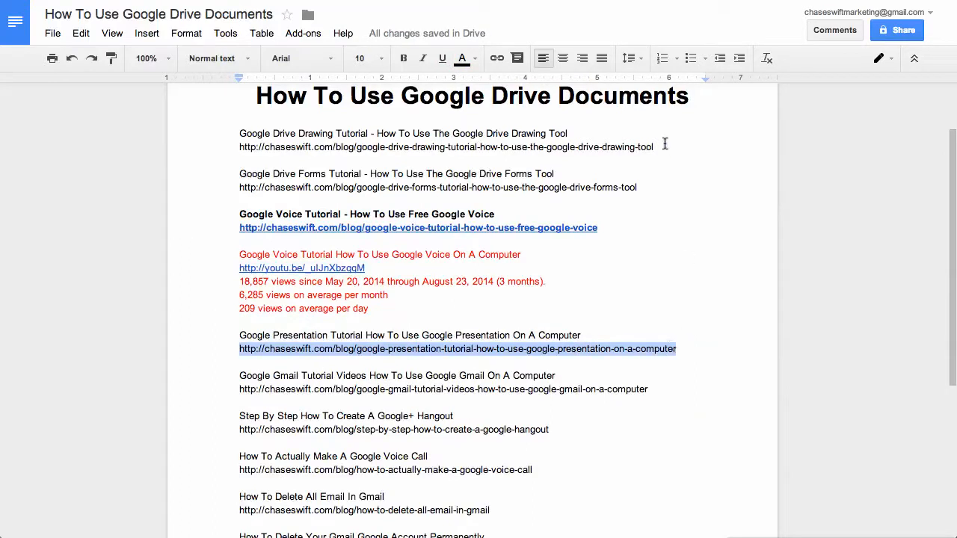
pyautogui.click(497, 59)
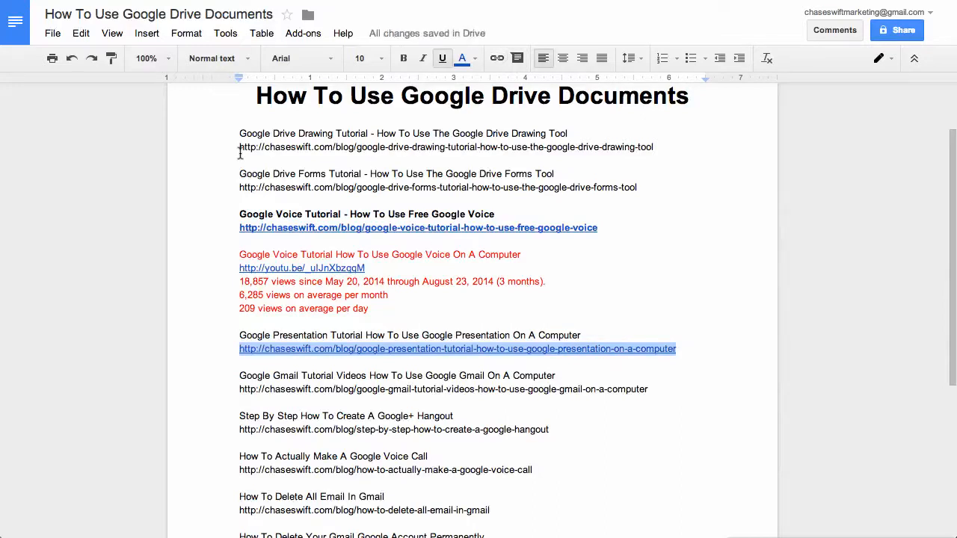
pyautogui.moveTo(240, 146)
pyautogui.mouseDown()
pyautogui.moveTo(680, 145)
pyautogui.moveTo(655, 147)
pyautogui.mouseUp()
pyautogui.click(499, 60)
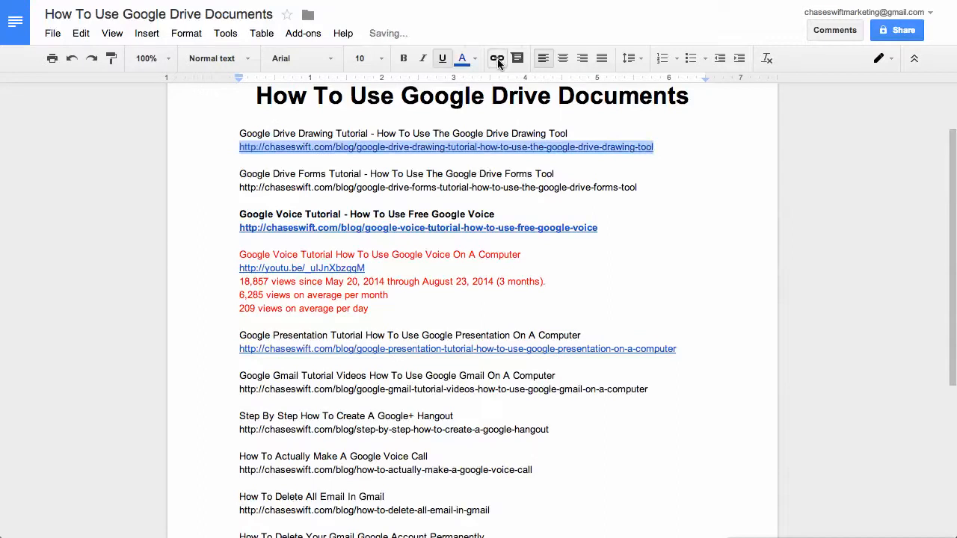
pyautogui.click(458, 174)
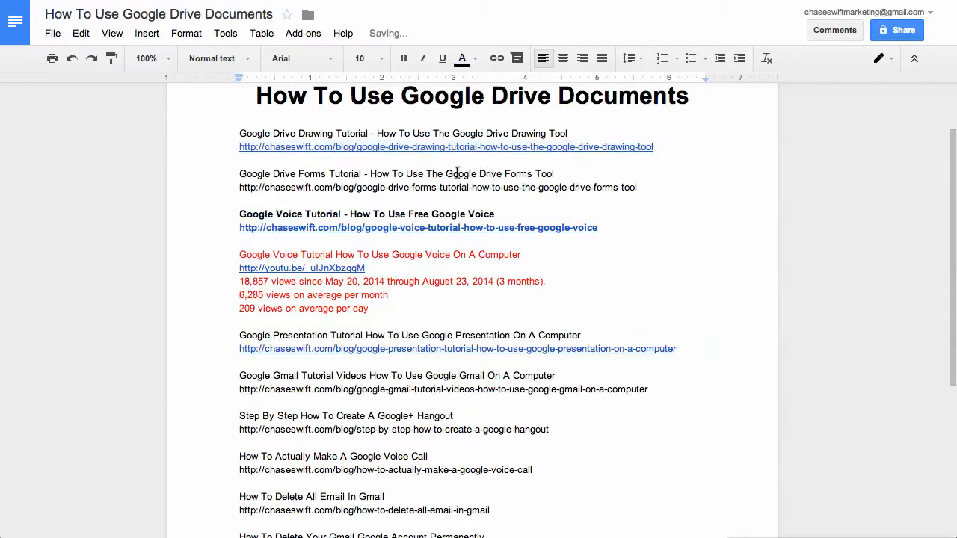
pyautogui.scroll(2, 436, 148)
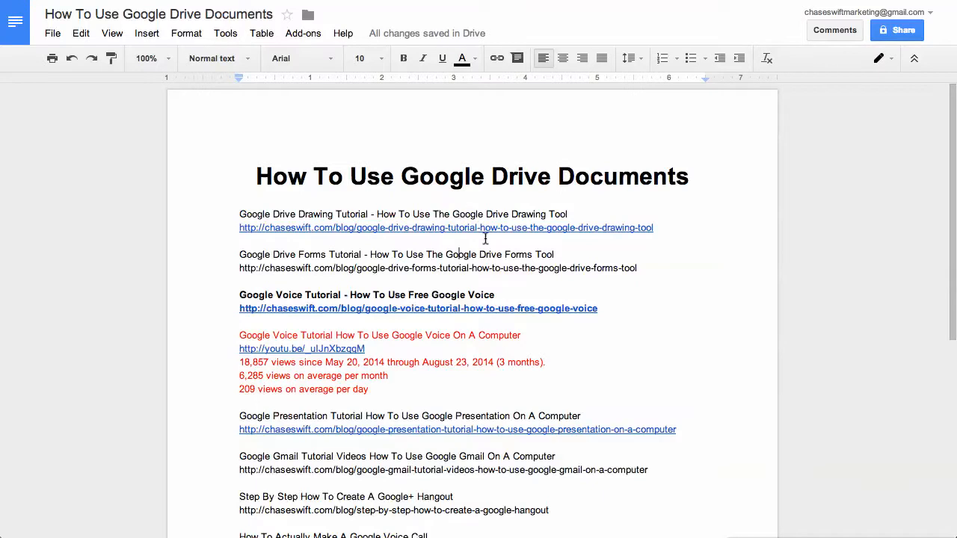
pyautogui.scroll(-3, 485, 238)
pyautogui.scroll(-5, 403, 194)
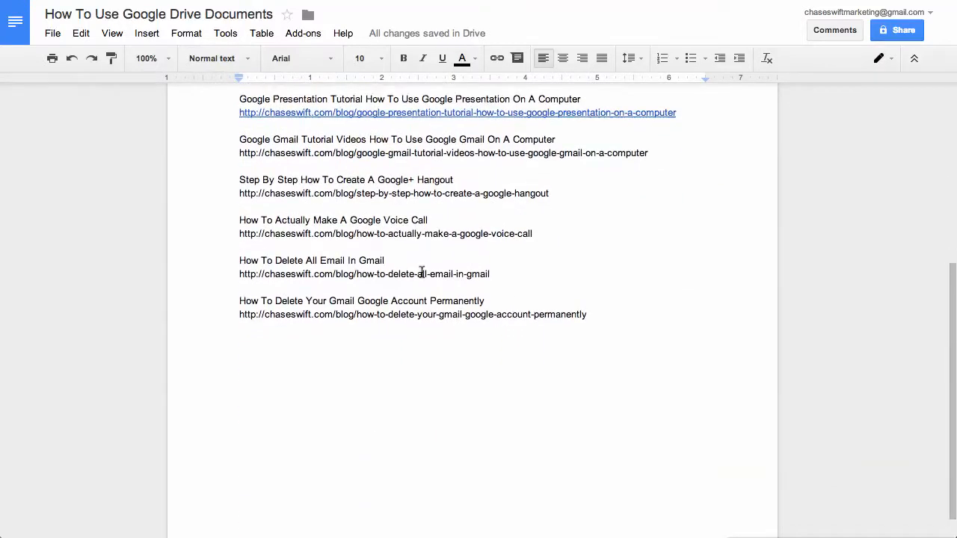
pyautogui.scroll(8, 421, 281)
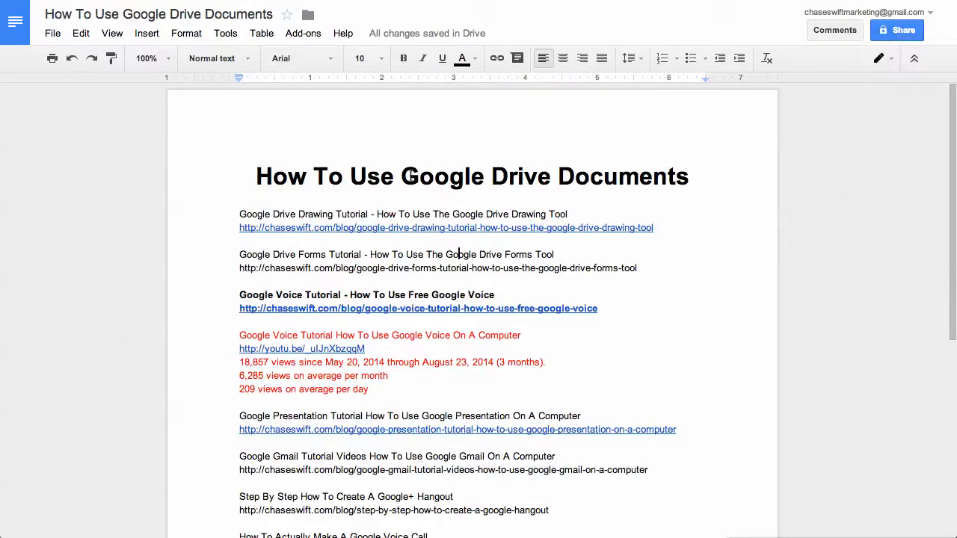
pyautogui.moveTo(254, 176); pyautogui.dragTo(684, 169)
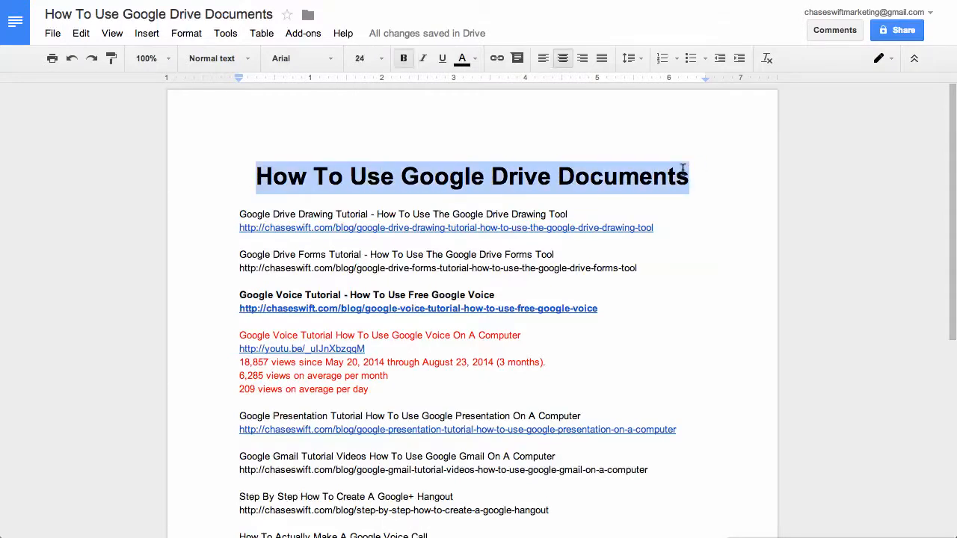
# Open the document's sharing settings and review the share link and the current access level
pyautogui.click(897, 30)
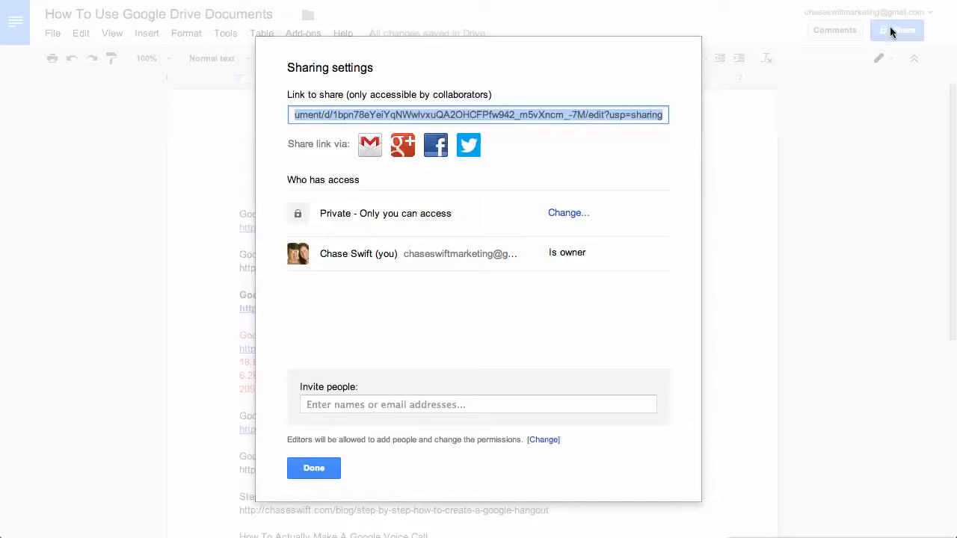
pyautogui.moveTo(320, 212); pyautogui.dragTo(453, 215)
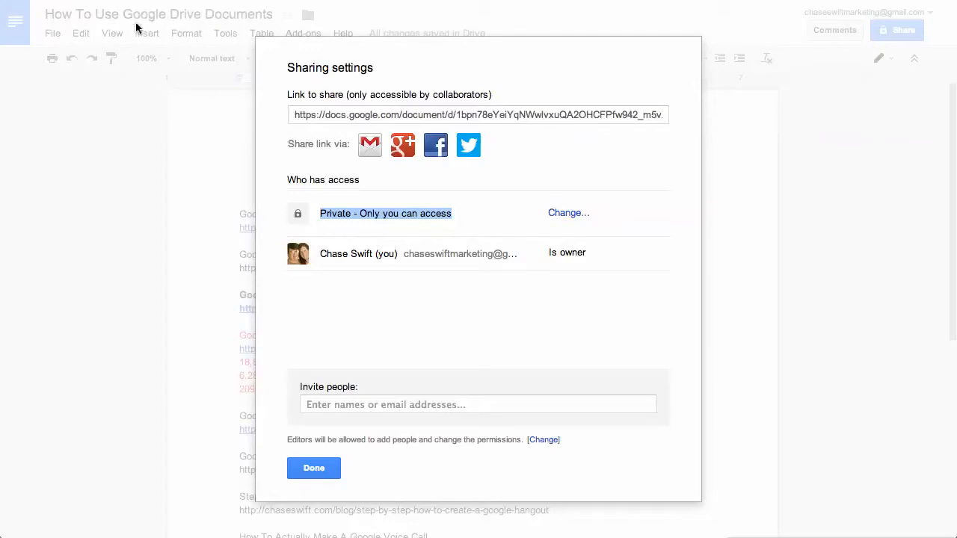
pyautogui.click(373, 113)
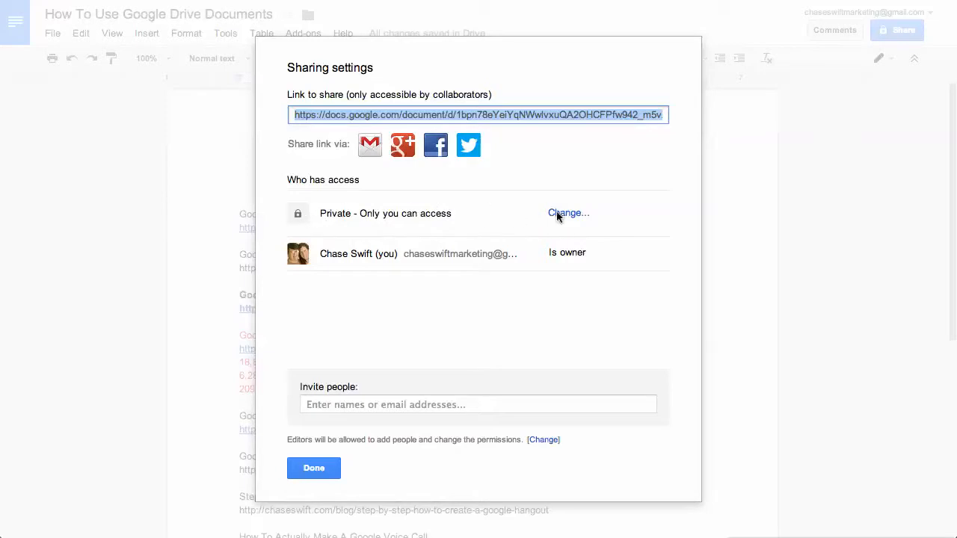
pyautogui.moveTo(361, 215); pyautogui.dragTo(443, 213)
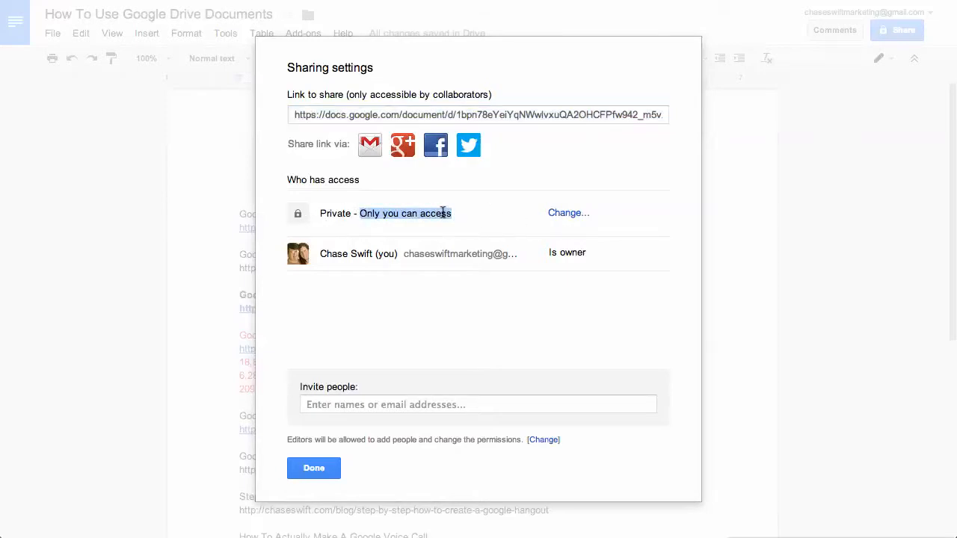
# Set the document's link sharing to Anyone with the link, with Can view access, and save the change
pyautogui.click(564, 215)
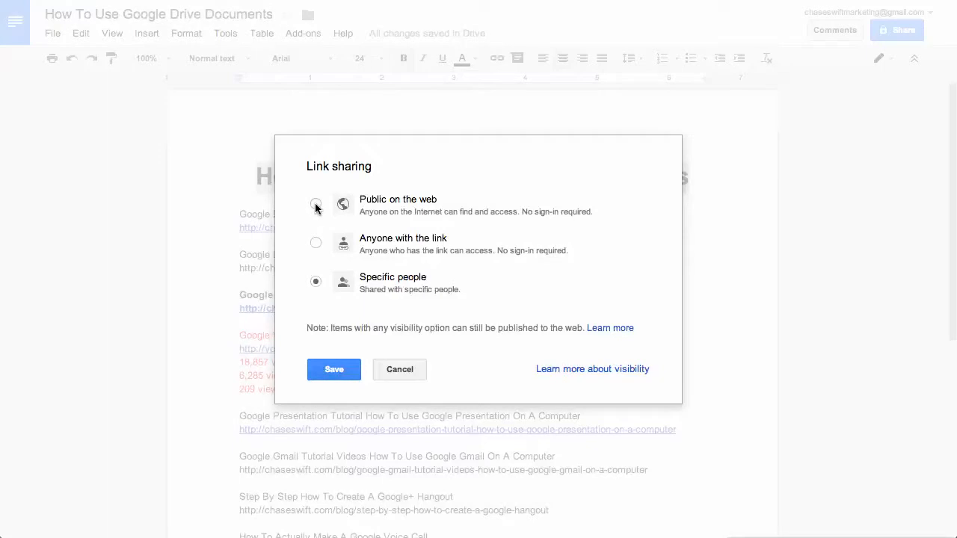
pyautogui.click(316, 243)
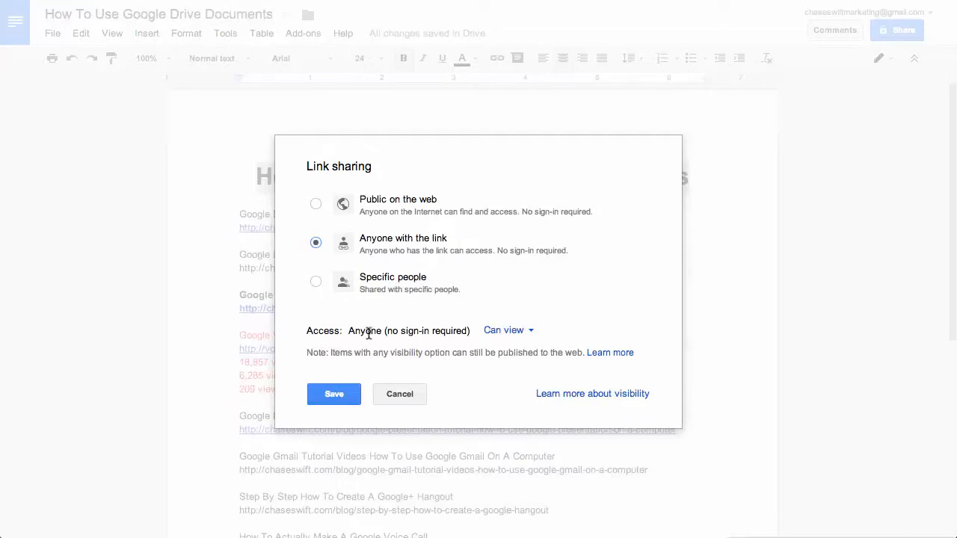
pyautogui.moveTo(348, 332); pyautogui.dragTo(471, 335)
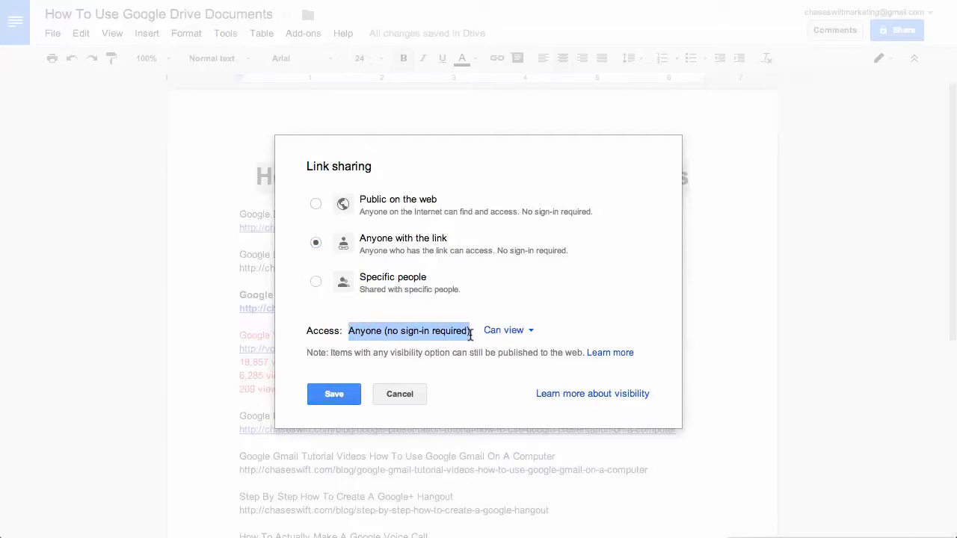
pyautogui.click(533, 335)
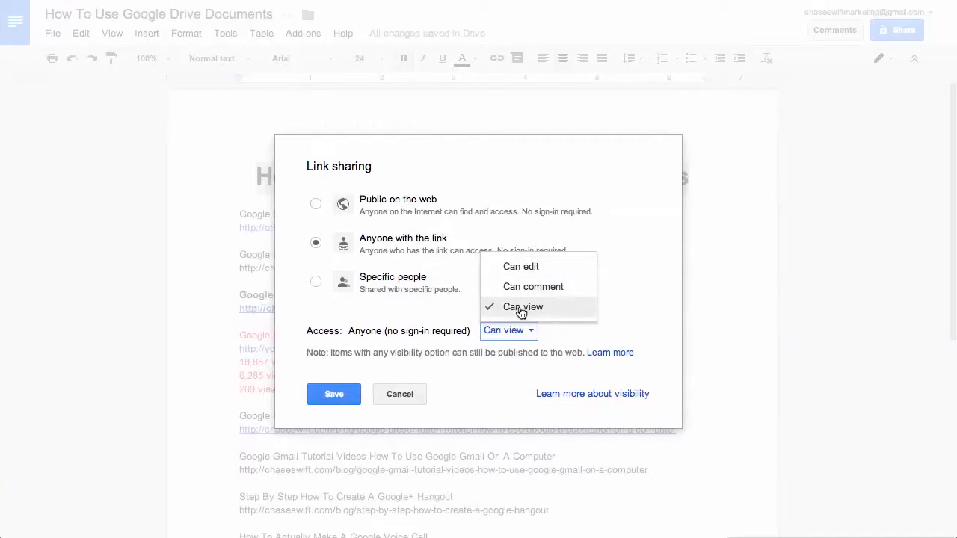
pyautogui.click(523, 308)
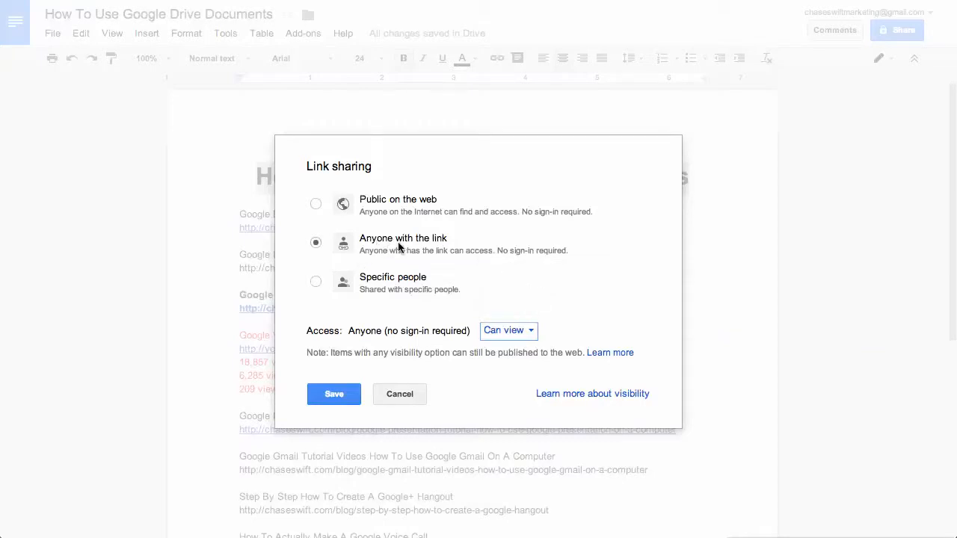
pyautogui.click(334, 394)
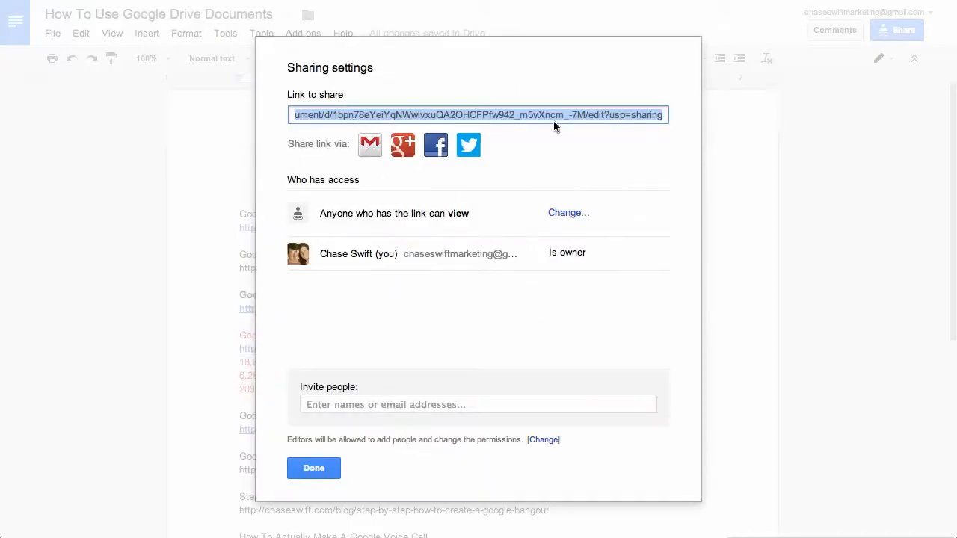
# Copy the document's share link and look at the options for inviting people without sending an invitation
pyautogui.rightClick(495, 112)
pyautogui.click(523, 172)
pyautogui.click(327, 405)
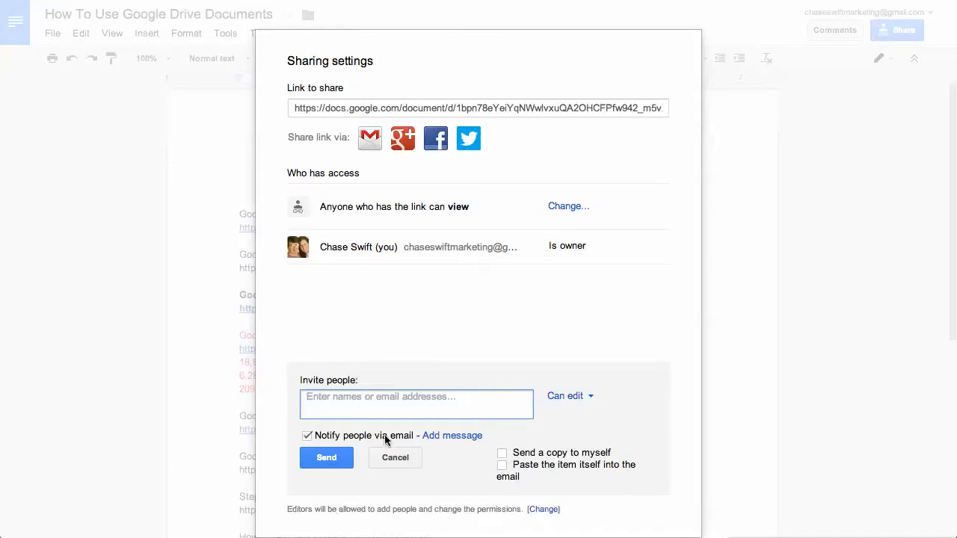
pyautogui.click(404, 458)
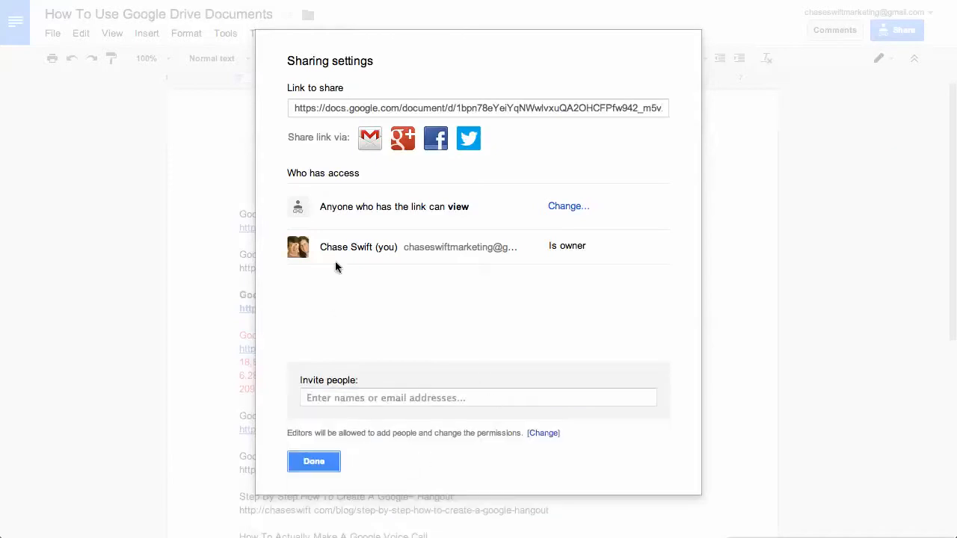
# Copy the document's full share link and close the sharing settings
pyautogui.click(352, 107)
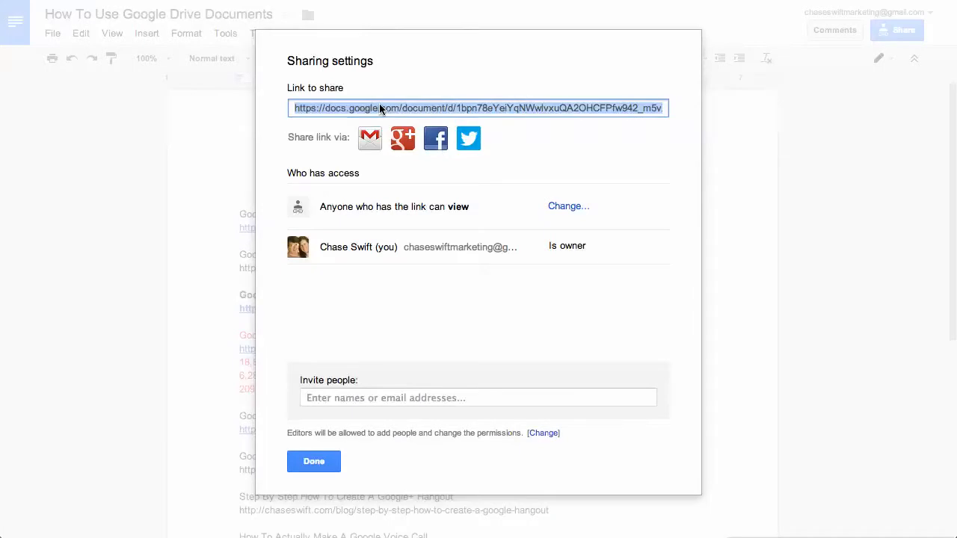
pyautogui.rightClick(380, 107)
pyautogui.click(399, 160)
pyautogui.click(317, 464)
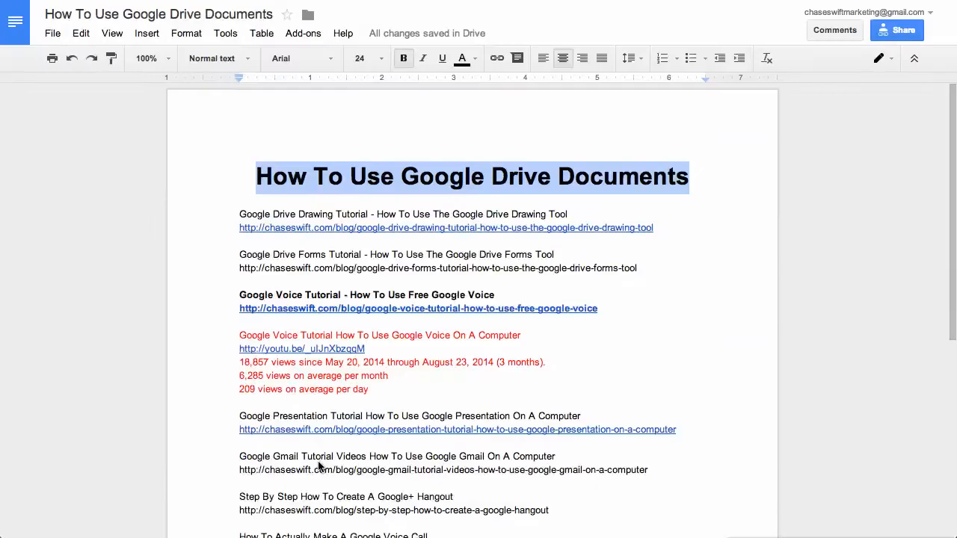
pyautogui.click(350, 176)
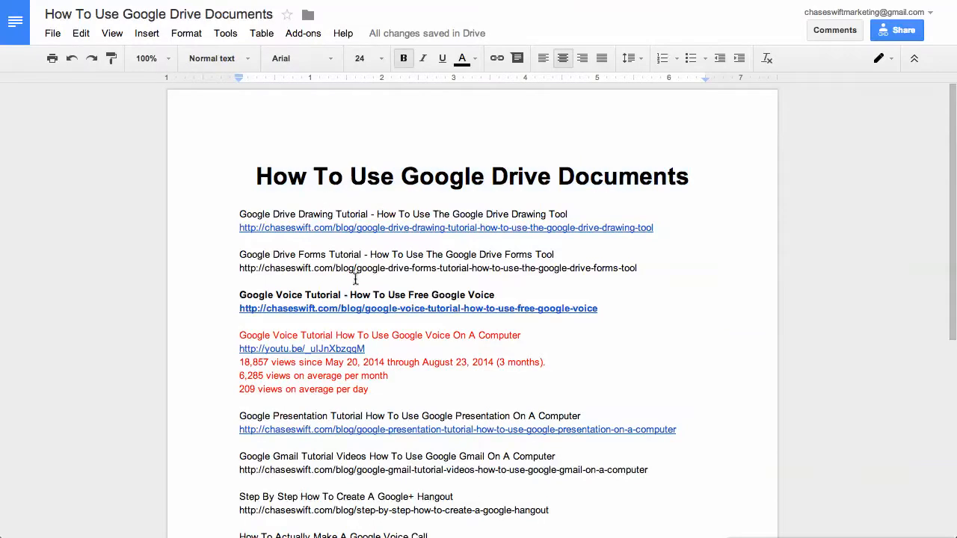
pyautogui.scroll(-8, 380, 286)
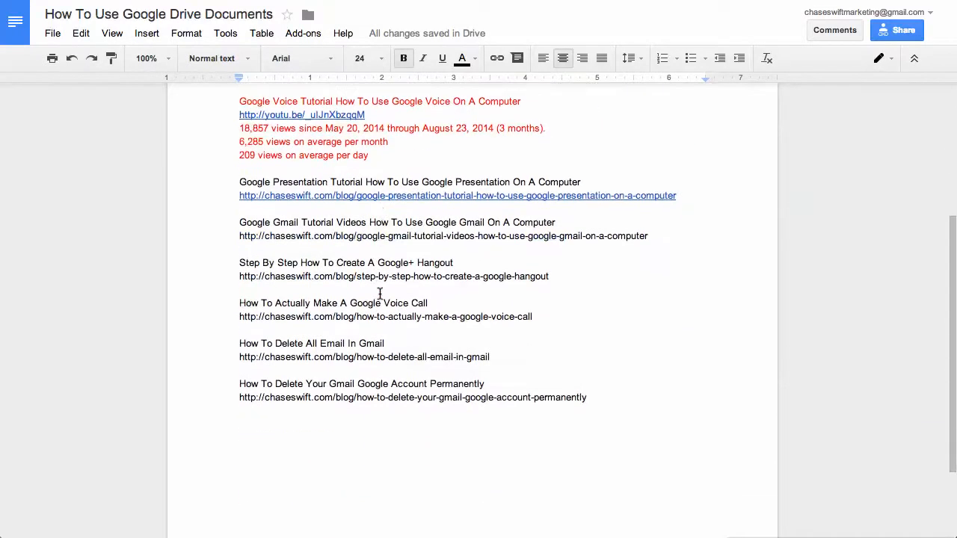
pyautogui.moveTo(244, 222); pyautogui.dragTo(554, 222)
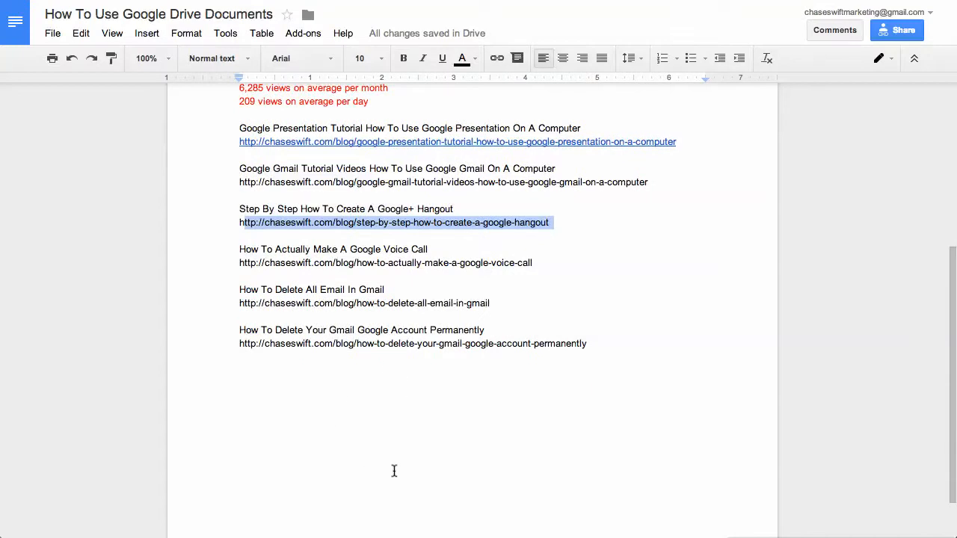
pyautogui.scroll(6, 374, 409)
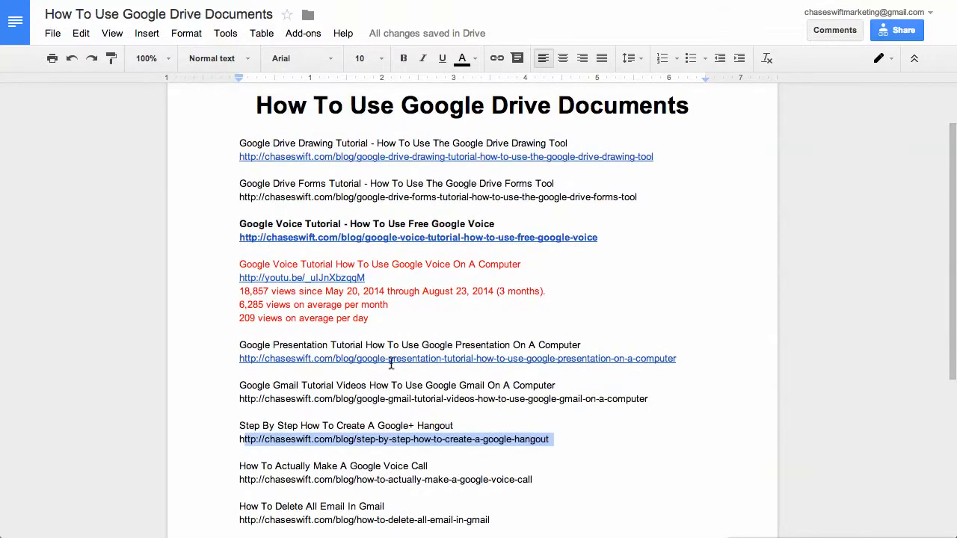
pyautogui.click(410, 398)
pyautogui.moveTo(256, 105); pyautogui.dragTo(689, 107)
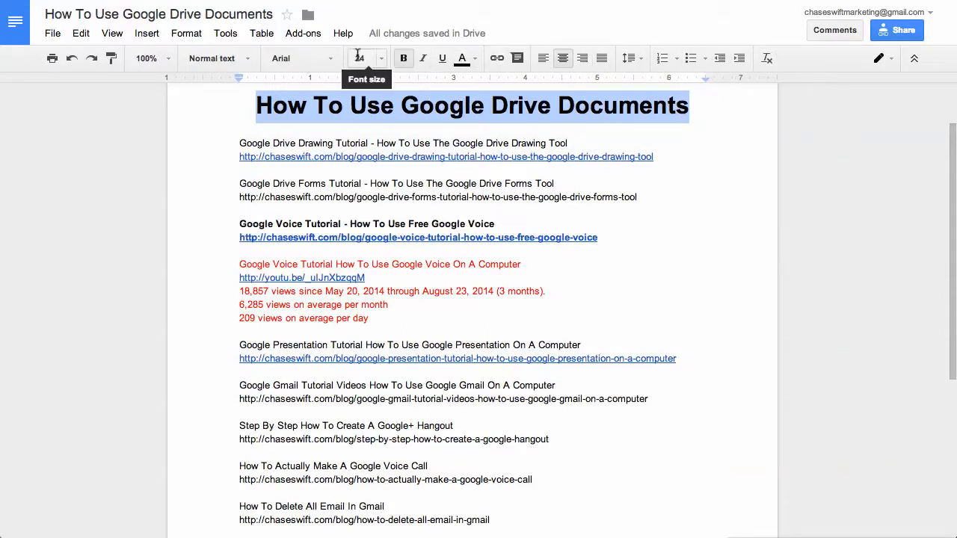
pyautogui.click(342, 34)
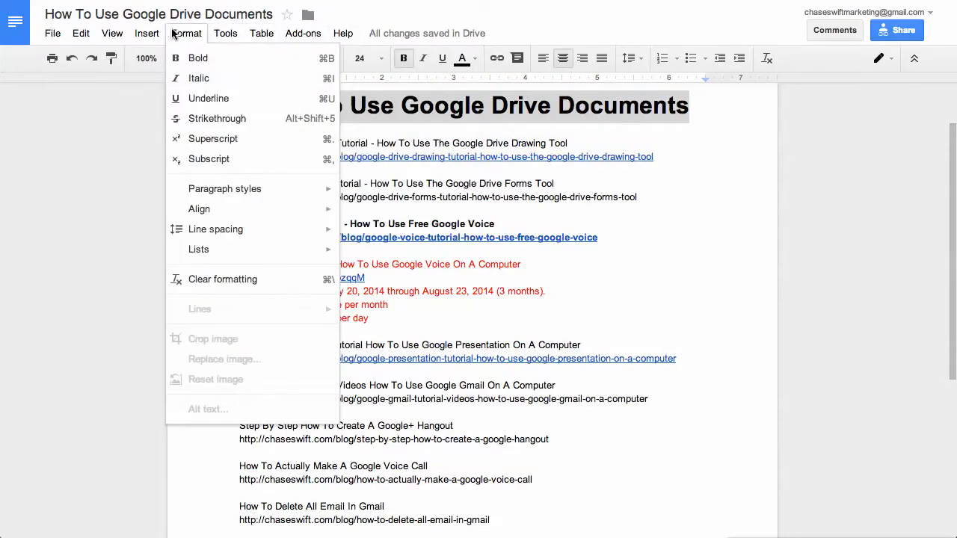
pyautogui.moveTo(108, 38)
pyautogui.moveTo(56, 34)
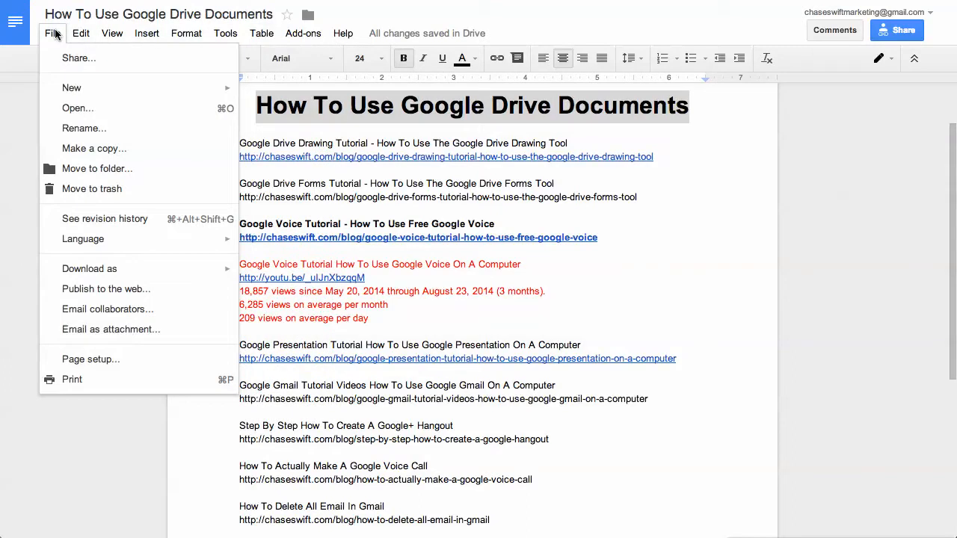
pyautogui.click(55, 34)
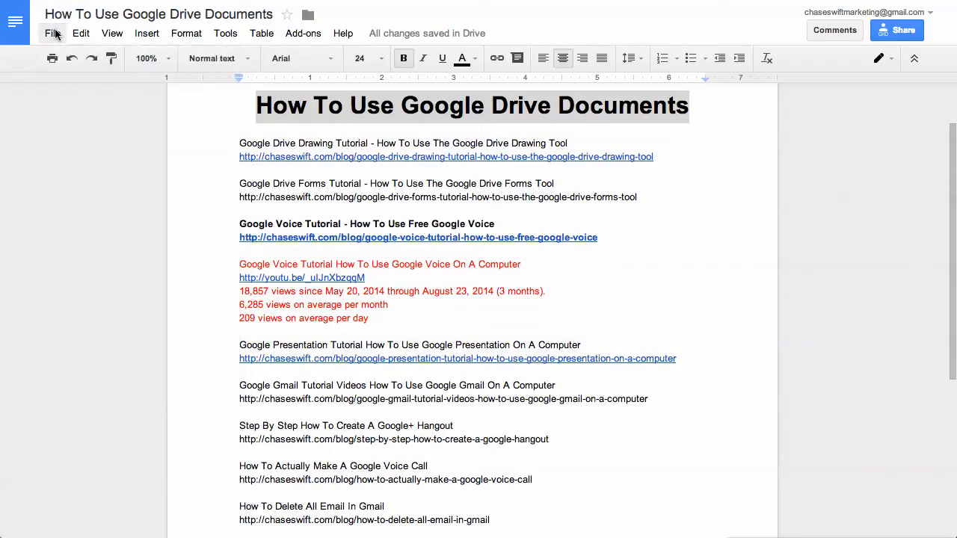
pyautogui.click(253, 106)
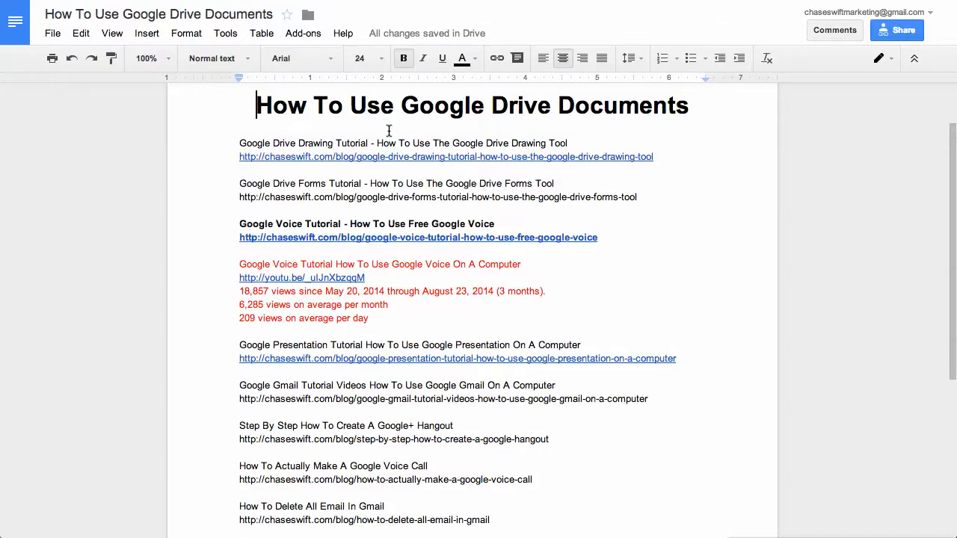
# Reopen the document's sharing settings, copy the share link, and close the settings
pyautogui.click(894, 30)
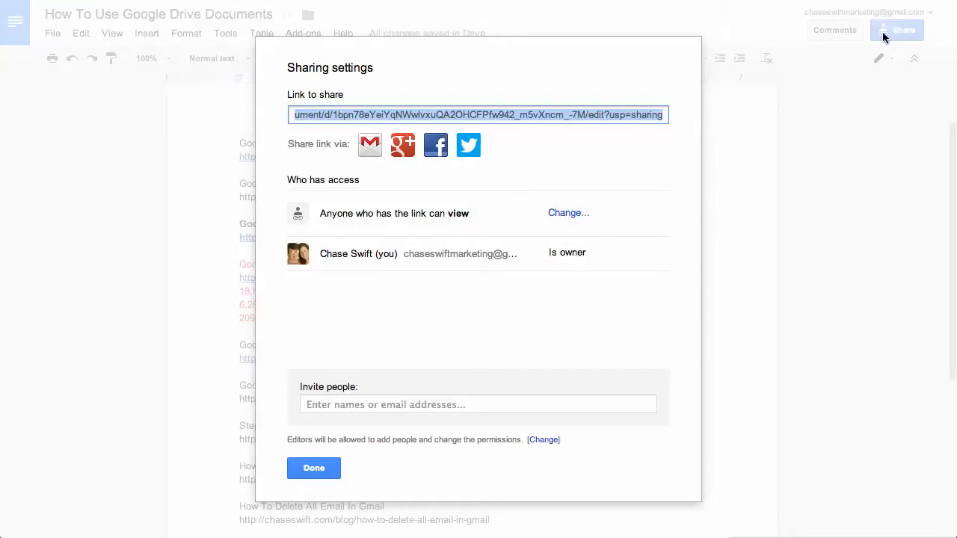
pyautogui.rightClick(450, 118)
pyautogui.click(482, 175)
pyautogui.click(327, 473)
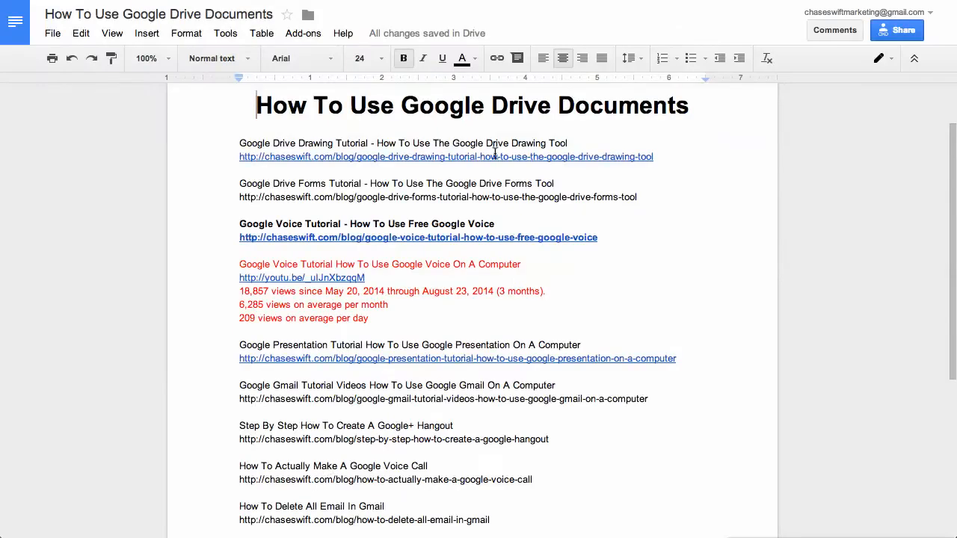
pyautogui.scroll(2, 496, 153)
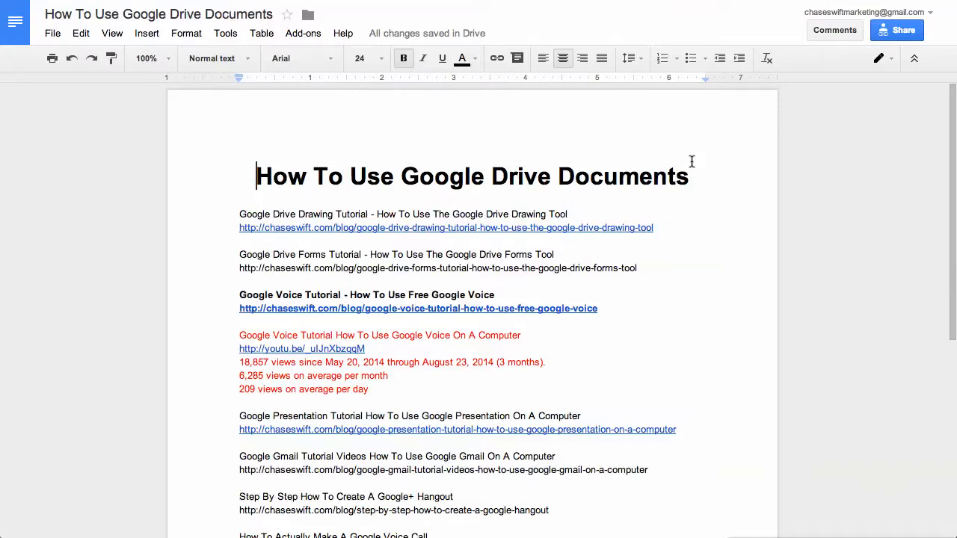
pyautogui.moveTo(368, 389); pyautogui.dragTo(239, 337)
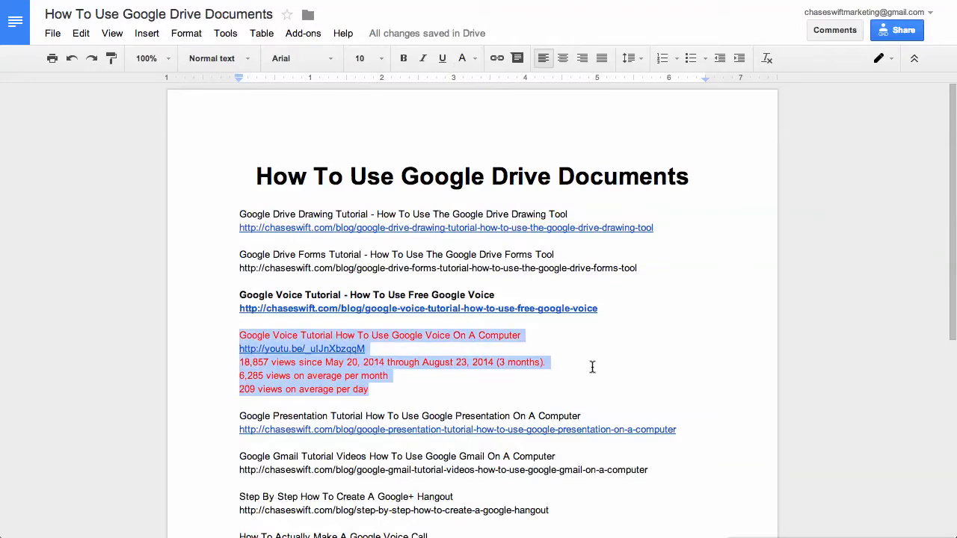
pyautogui.click(506, 386)
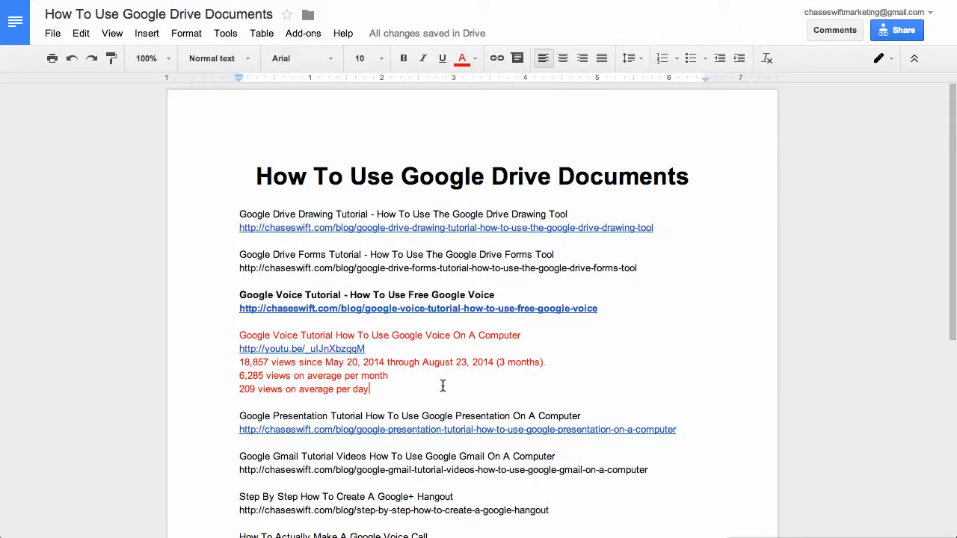
pyautogui.moveTo(239, 336); pyautogui.dragTo(298, 338)
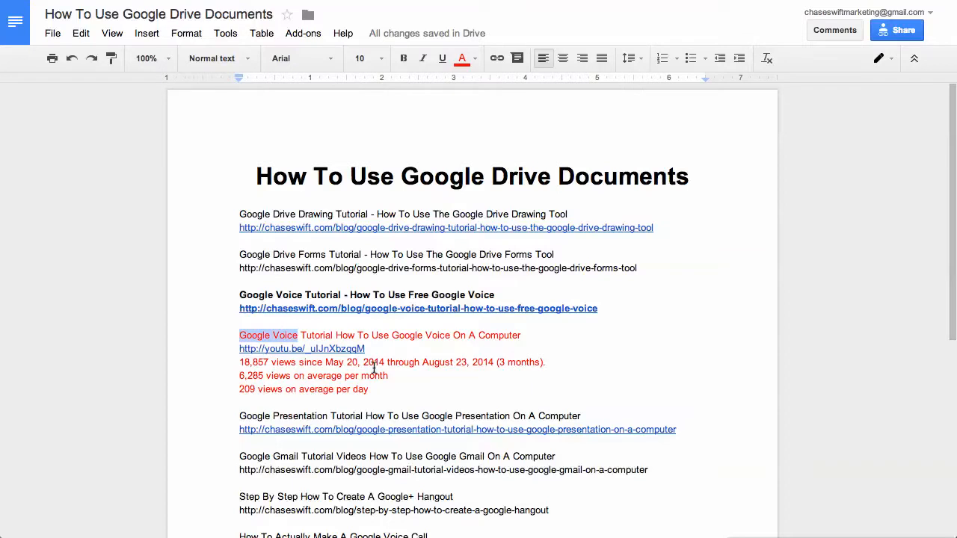